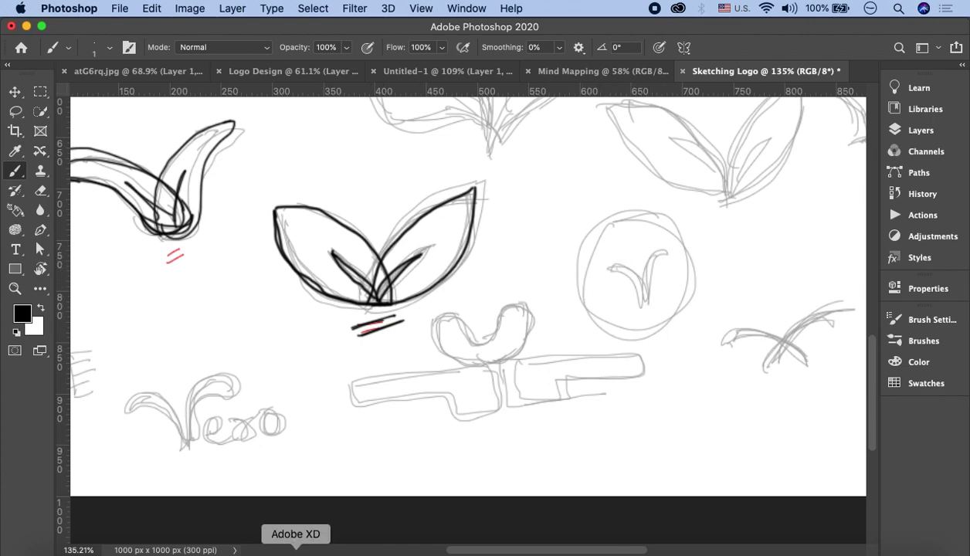
Switch to Chrome and run a Google search for 'leaf'.
left_click(256, 552)
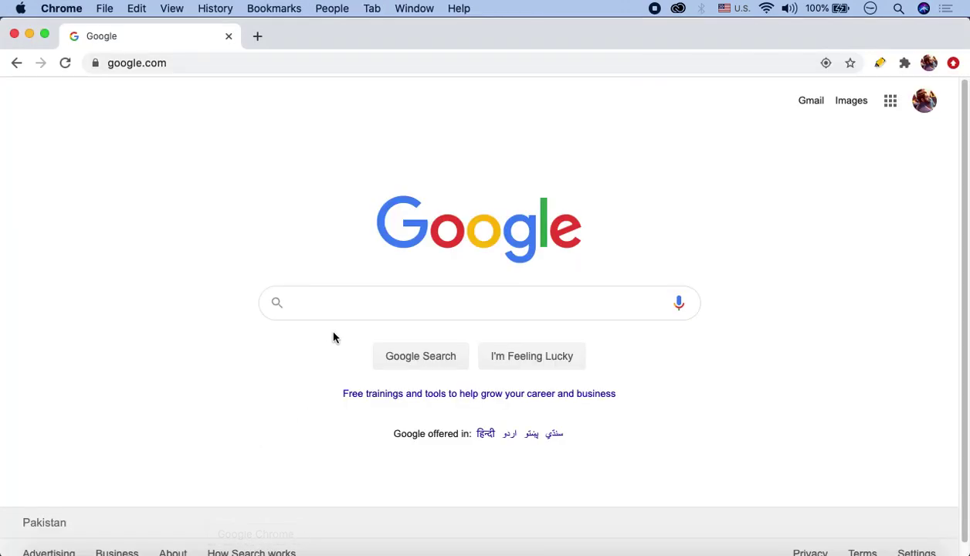
left_click(351, 305)
left_click(348, 271)
left_click(346, 311)
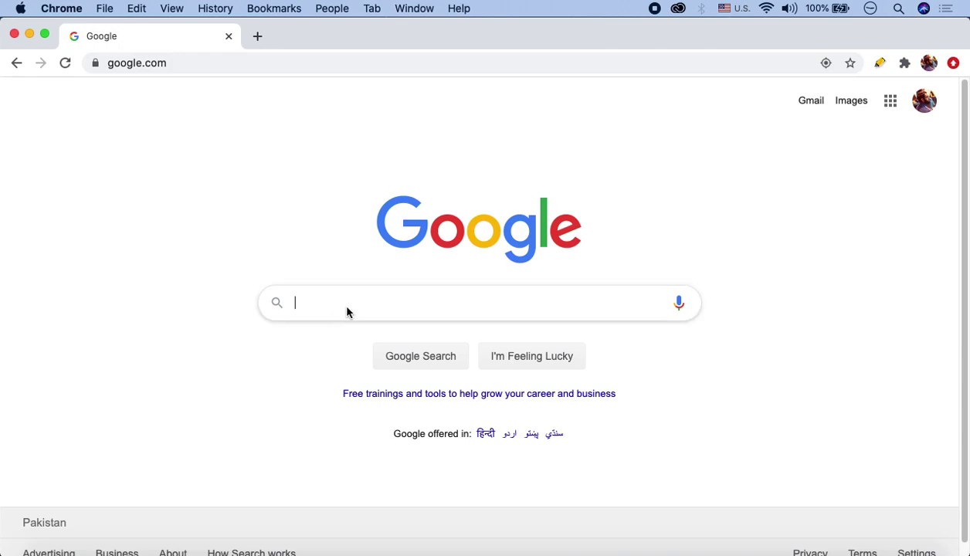
type("leaf")
key("Return")
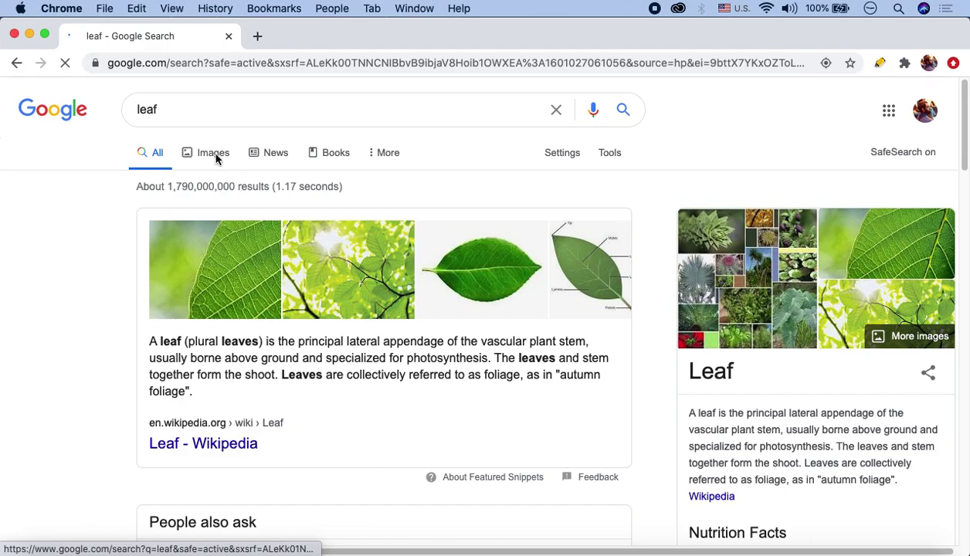
Show the Images results for 'leaf' and scroll through the grid for a simple reference.
left_click(209, 153)
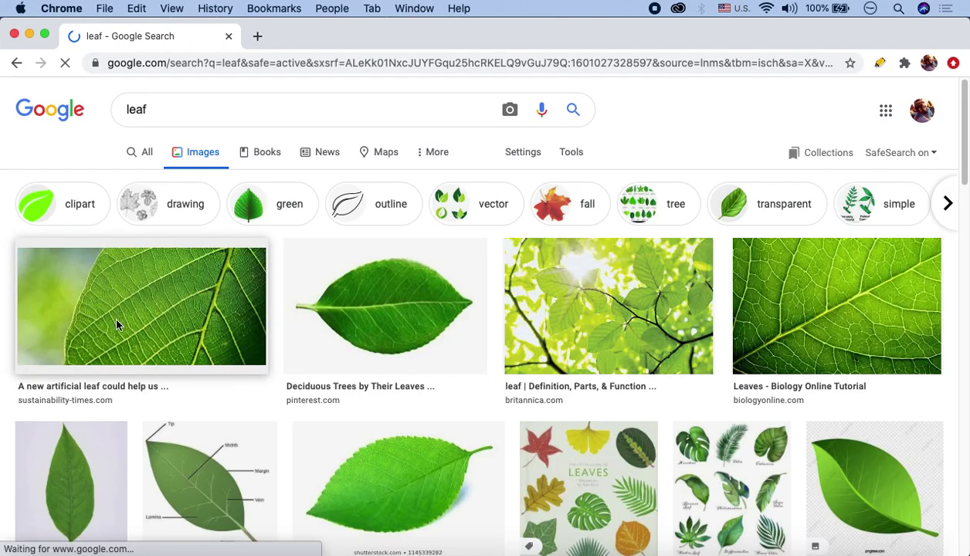
scroll(955, 245, "down", 2)
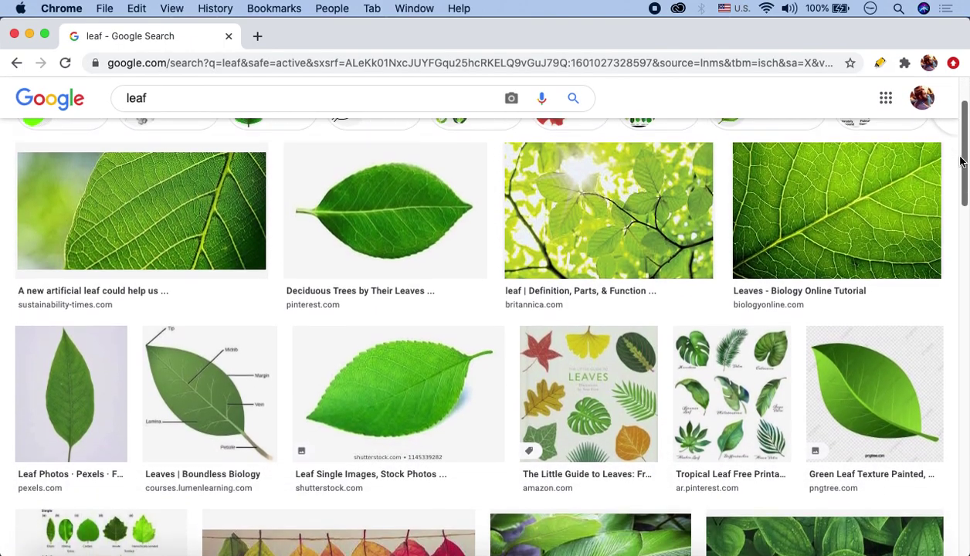
scroll(954, 245, "down", 5)
scroll(954, 245, "down", 5)
scroll(943, 309, "down", 3)
scroll(927, 357, "down", 3)
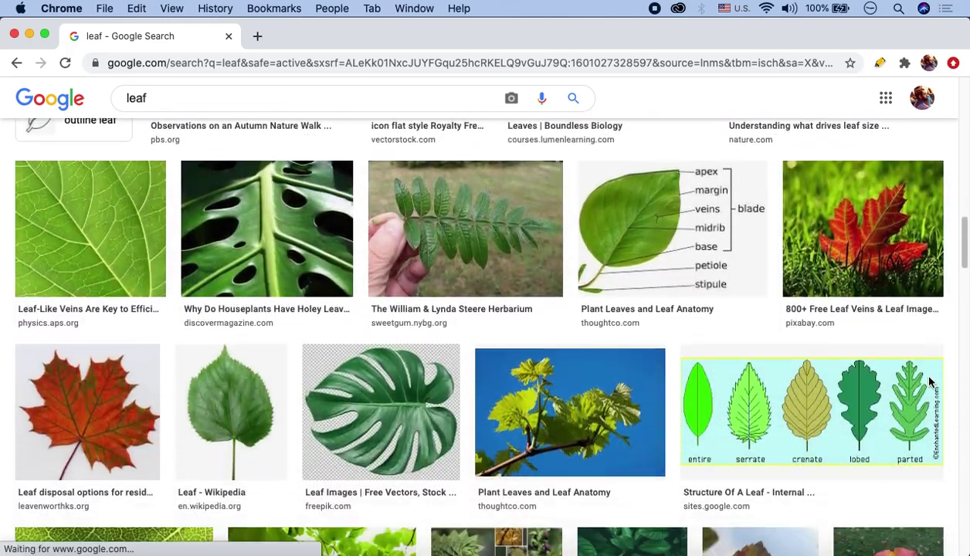
scroll(931, 378, "down", 3)
scroll(937, 410, "down", 3)
scroll(943, 431, "down", 3)
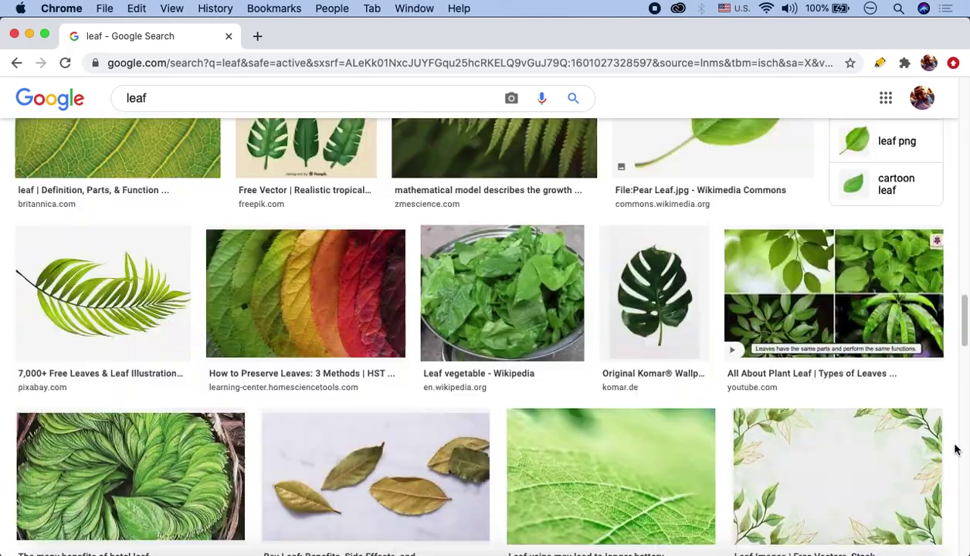
scroll(955, 450, "down", 5)
scroll(948, 322, "up", 20)
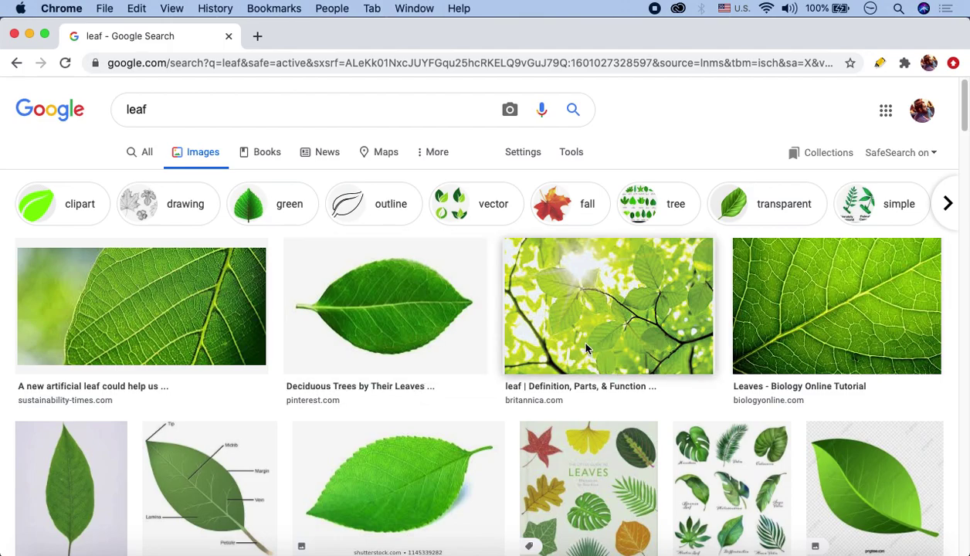
scroll(543, 358, "down", 5)
scroll(508, 353, "down", 2)
scroll(499, 350, "down", 1)
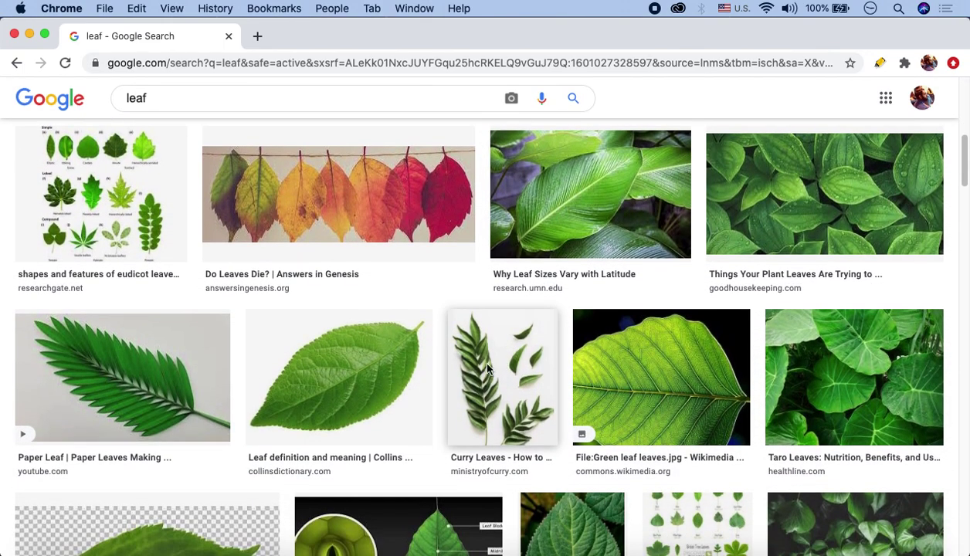
scroll(478, 356, "down", 3)
scroll(473, 370, "down", 1)
scroll(472, 371, "up", 2)
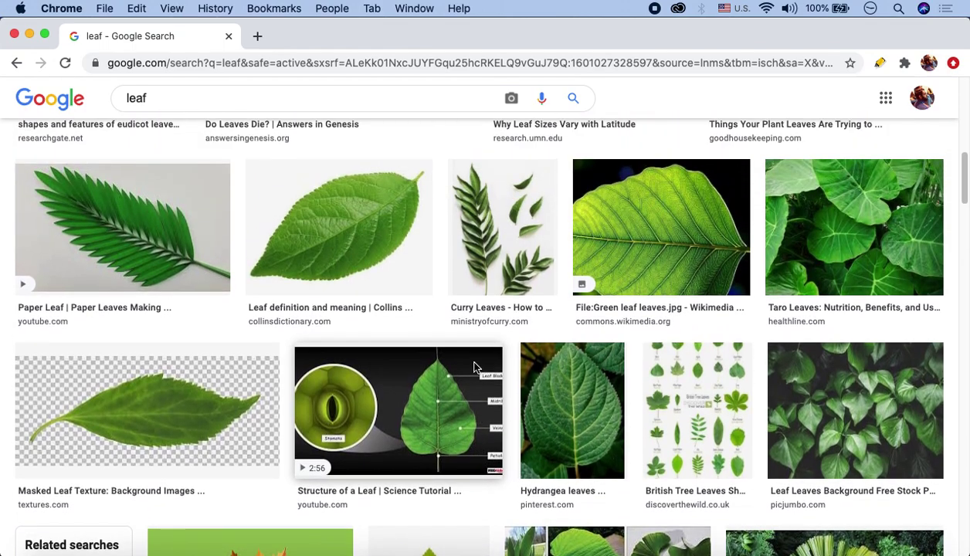
scroll(472, 371, "down", 5)
scroll(471, 365, "down", 2)
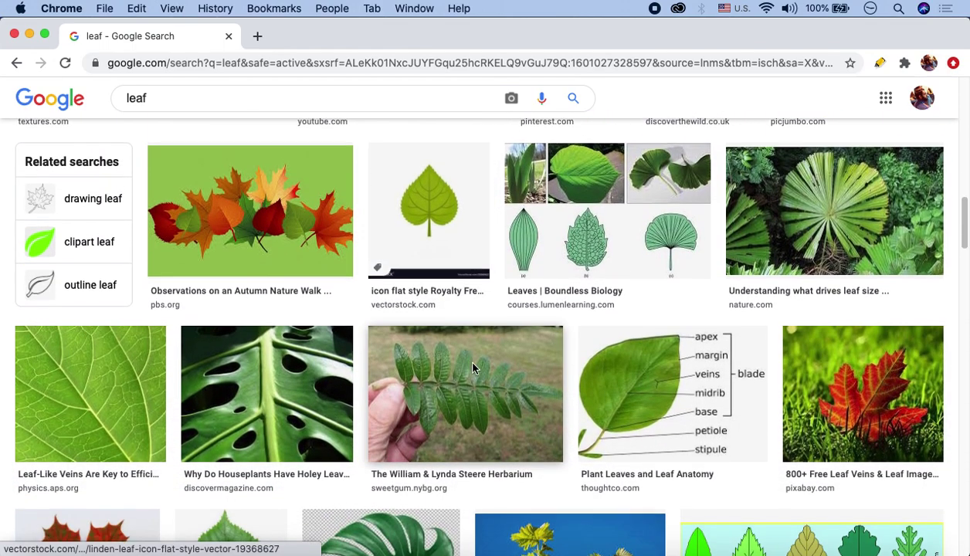
scroll(463, 325, "up", 2)
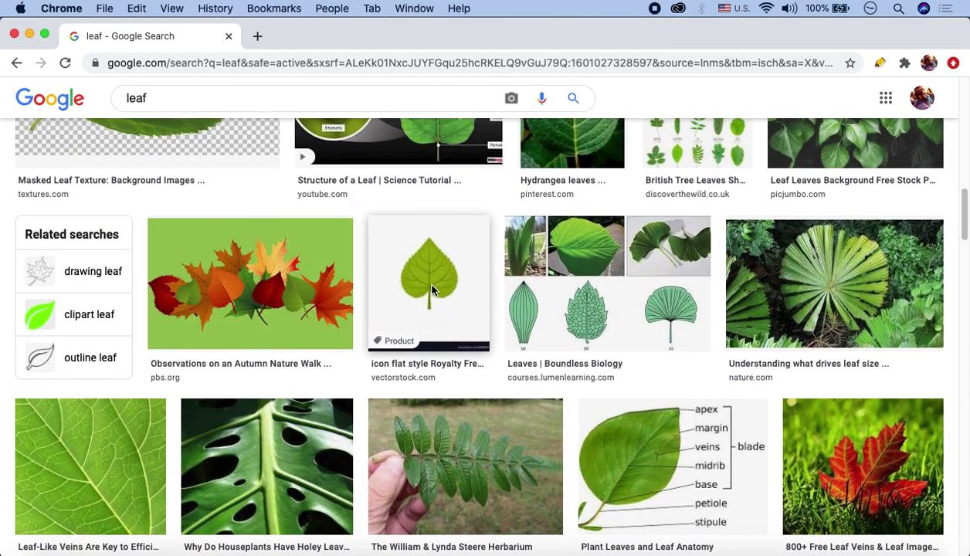
Save the linden leaf icon image from its preview to the Desktop.
left_click(431, 287)
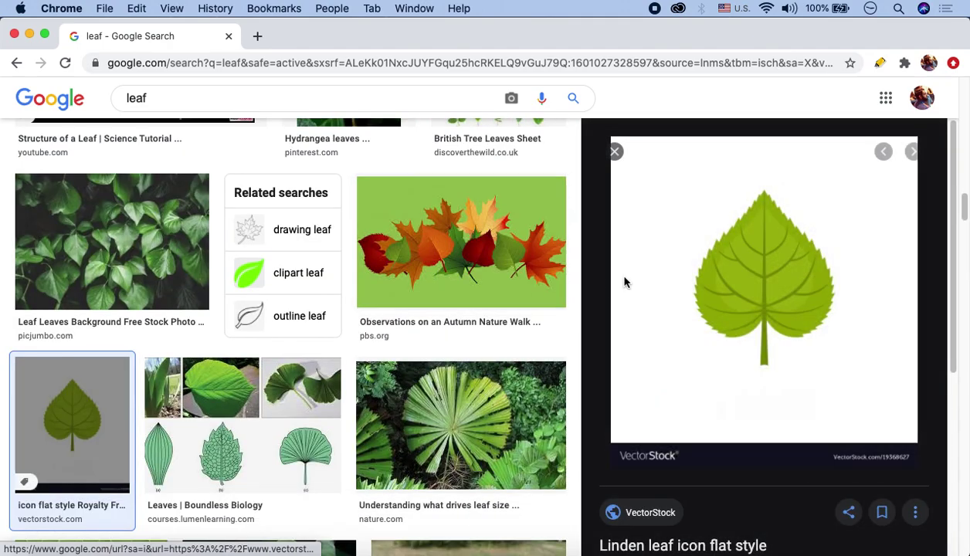
right_click(763, 270)
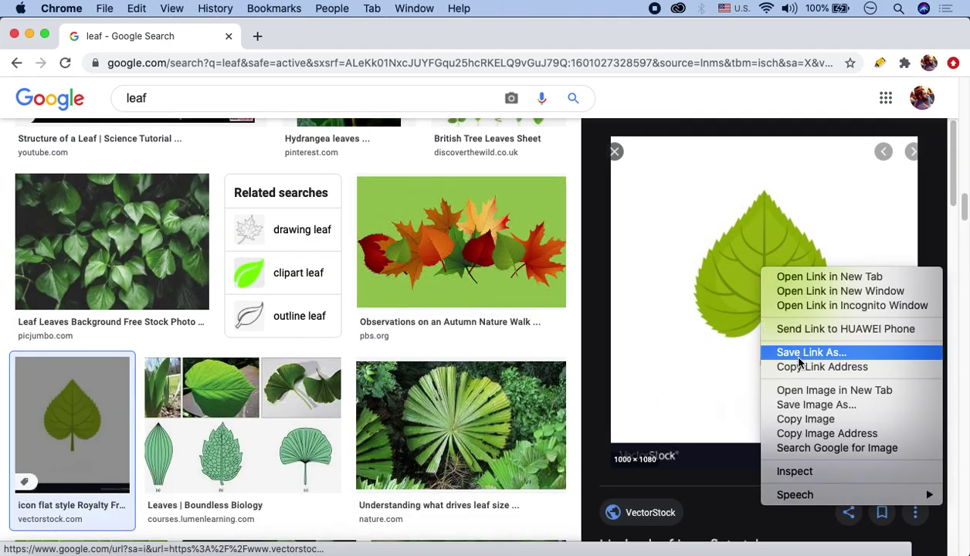
left_click(803, 405)
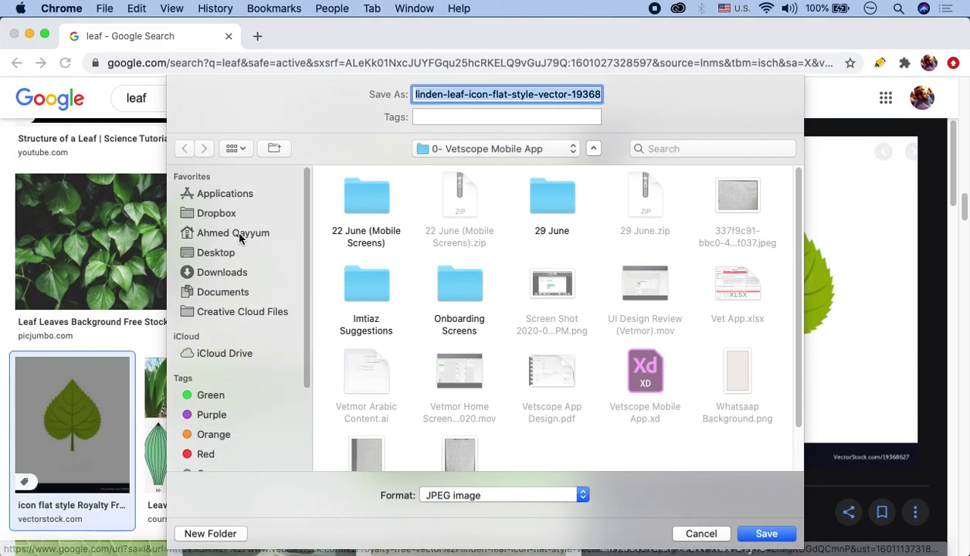
left_click(239, 259)
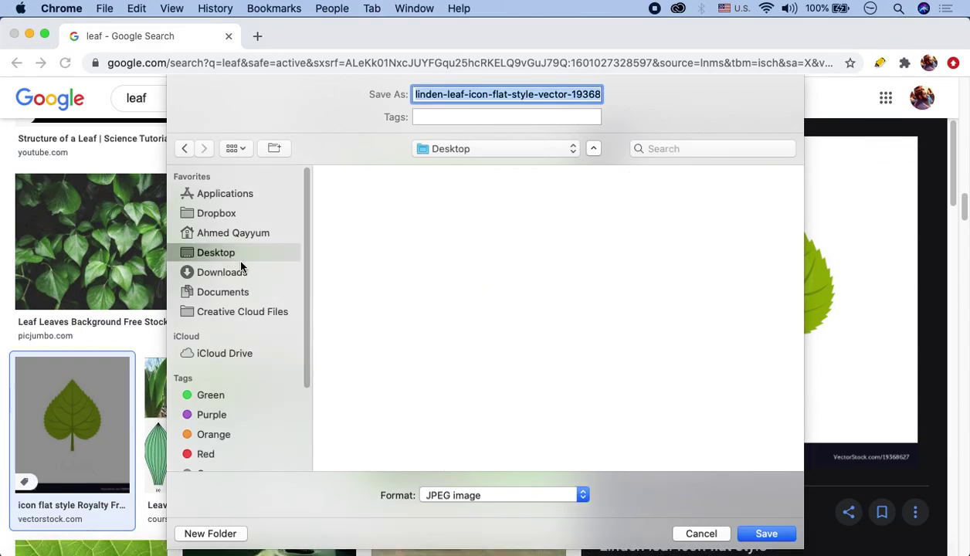
left_click(766, 533)
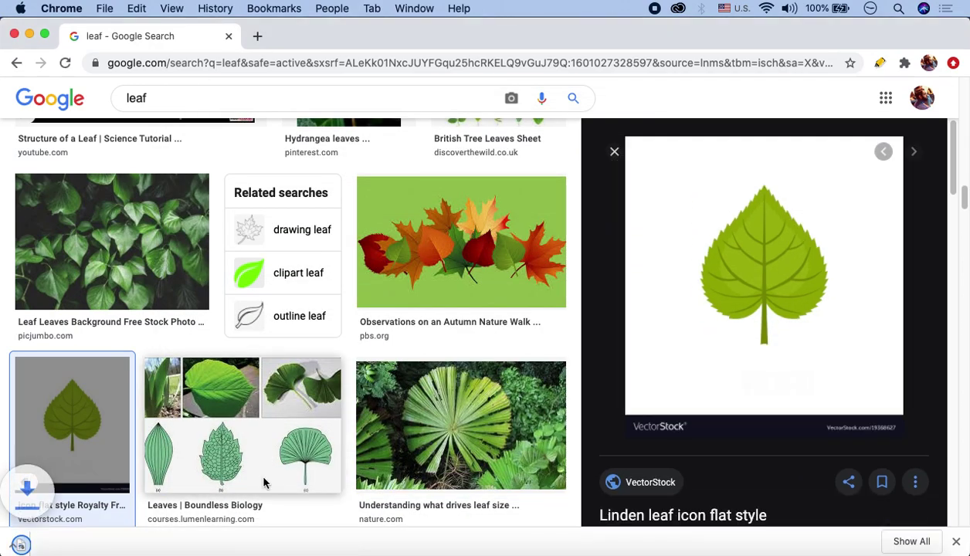
Open the saved leaf JPG from the Desktop in Photoshop via Finder.
left_click(54, 550)
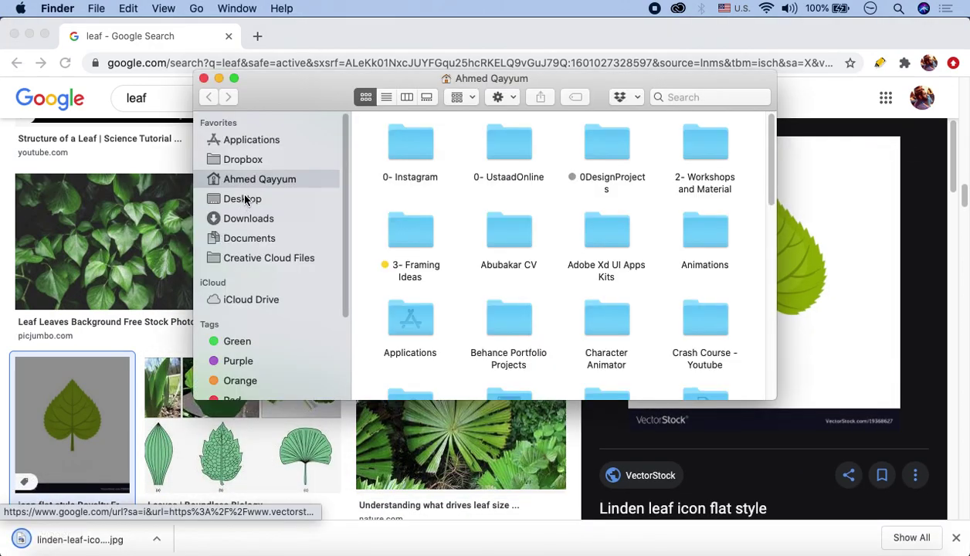
left_click(242, 199)
right_click(398, 166)
mouse_move(580, 184)
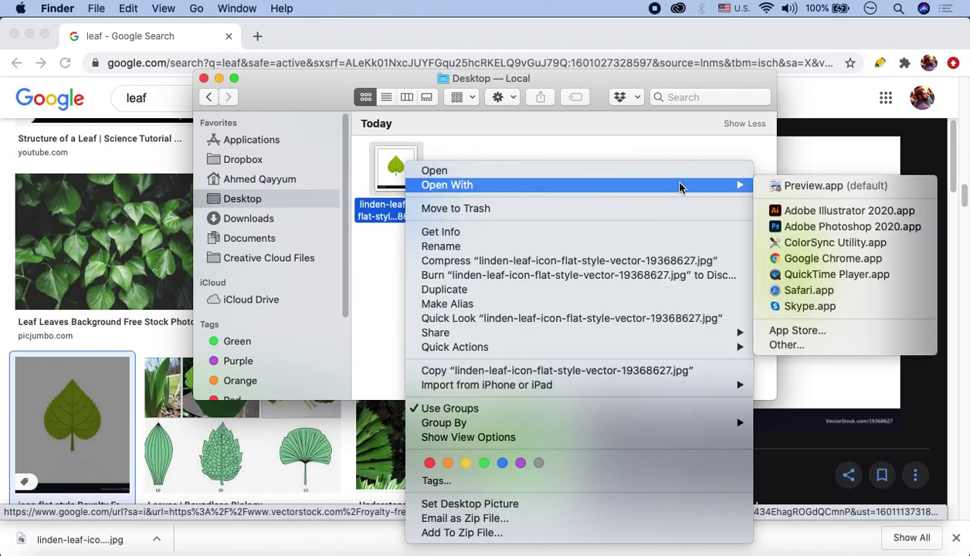
left_click(769, 226)
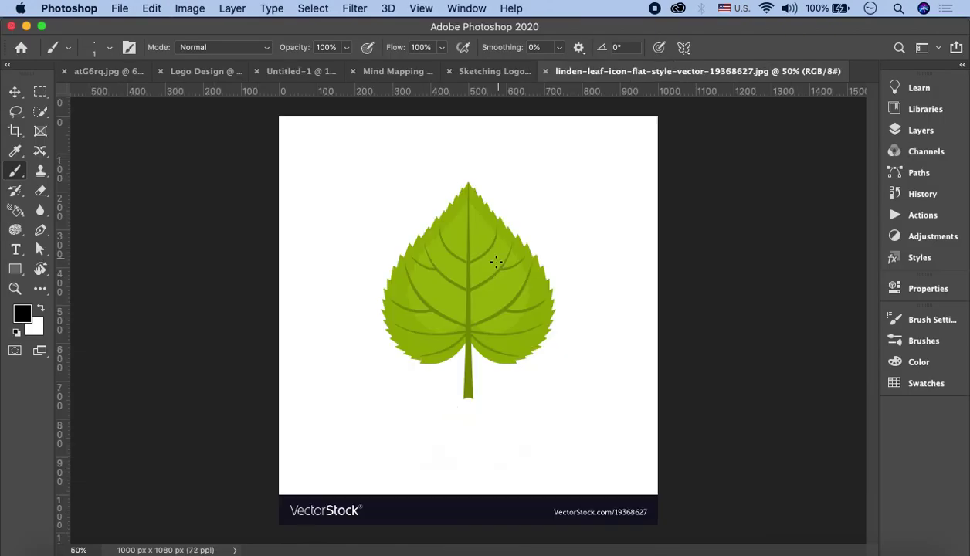
Unlock the Background into Layer 0, apply Lock All to it, and add an empty Layer 1.
scroll(458, 277, "up", 5)
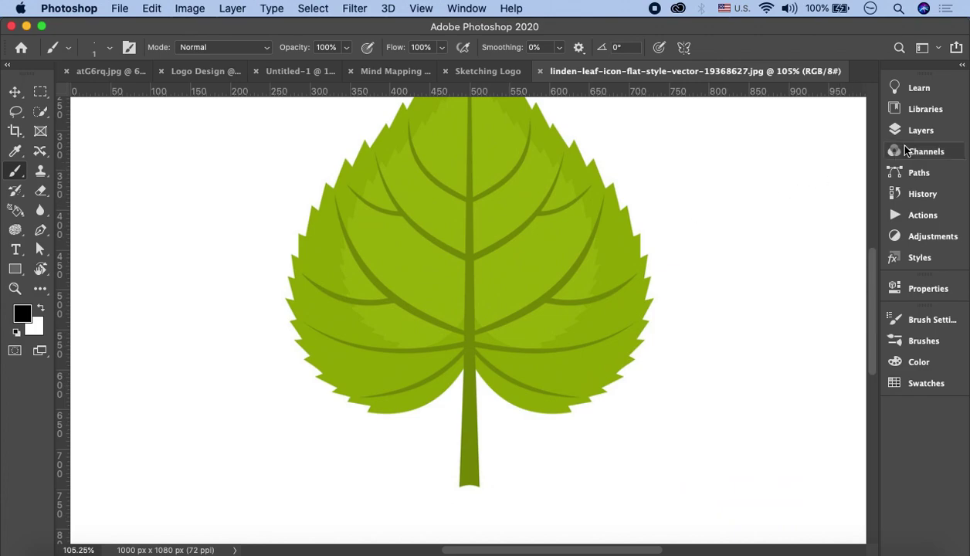
left_click(888, 131)
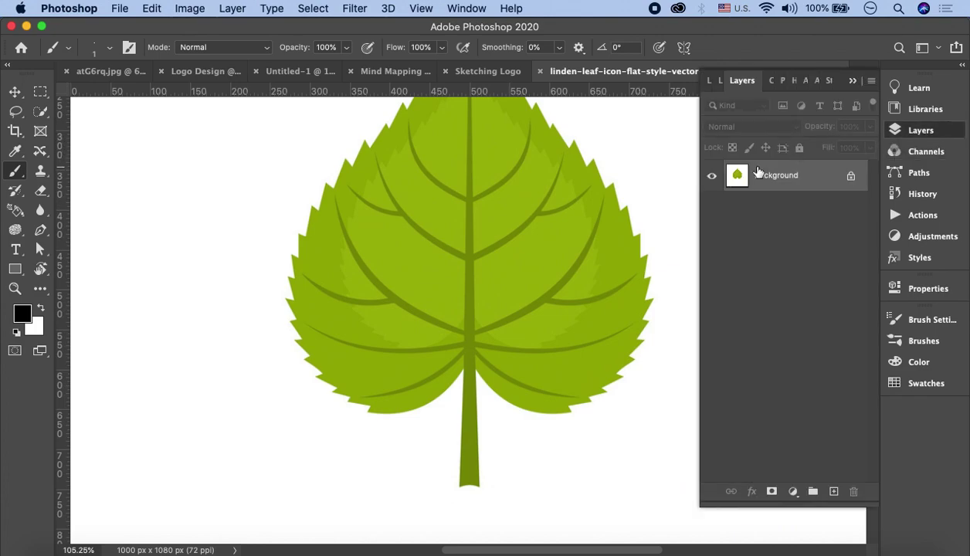
left_click(846, 179)
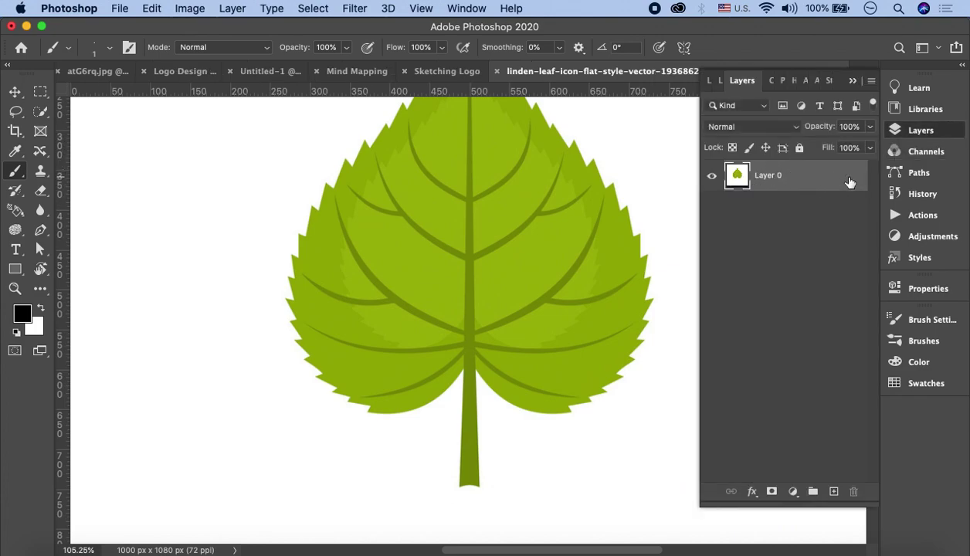
double_click(845, 181)
left_click(848, 177)
left_click(799, 147)
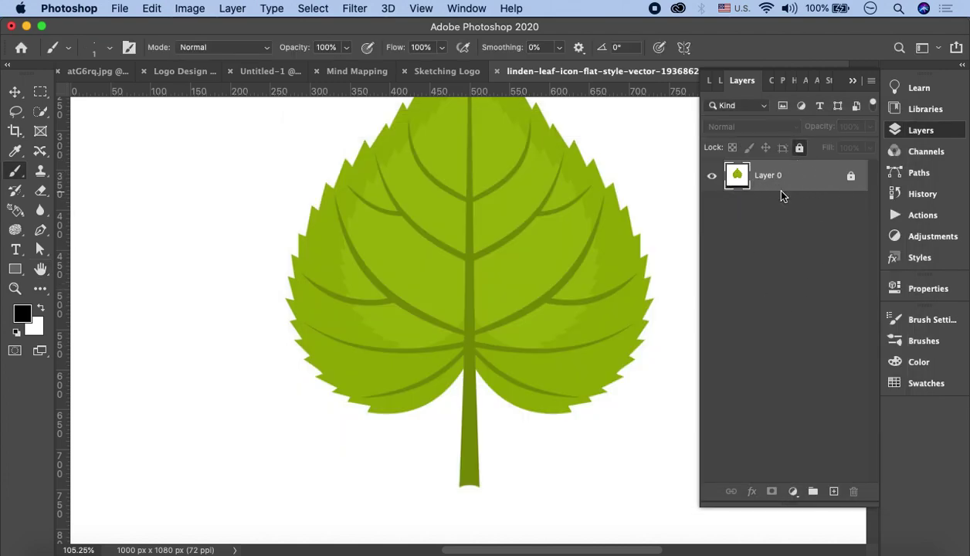
left_click(834, 493)
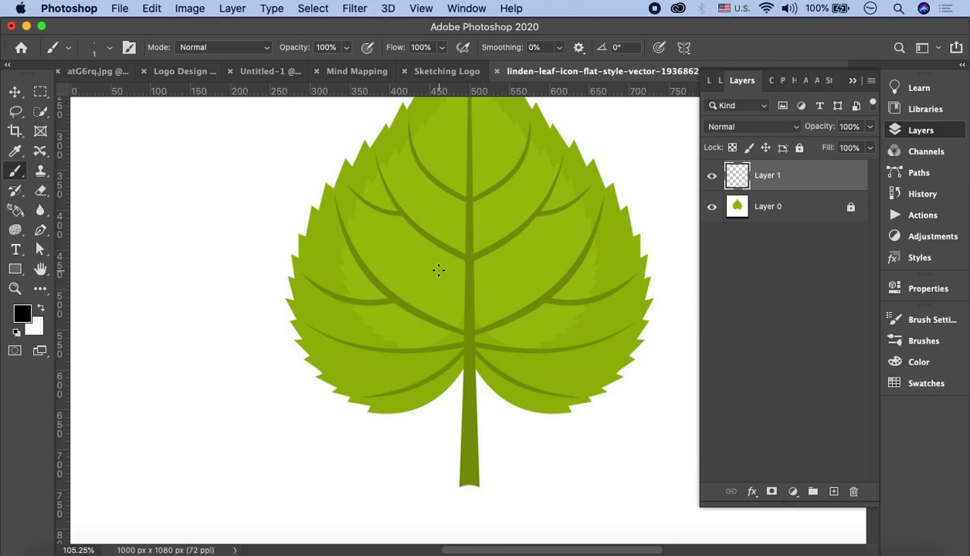
Undo a stray dot and brush the leaf's right edge down from the tip.
scroll(314, 292, "up", 2)
scroll(225, 253, "right", 3)
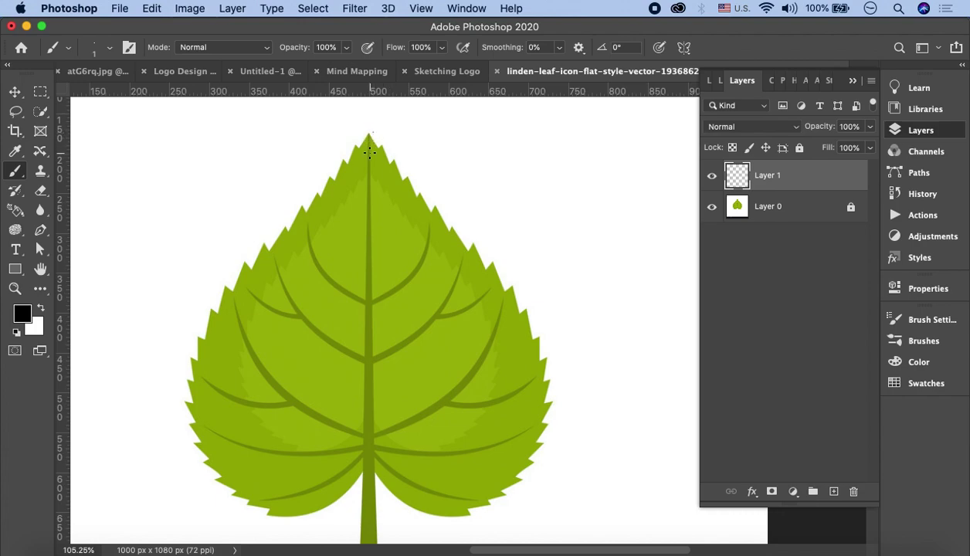
scroll(373, 139, "up", 5)
key("super+z")
mouse_move(262, 177)
left_mouse_down()
mouse_move(456, 397)
mouse_move(477, 396)
mouse_move(506, 441)
left_mouse_up()
scroll(510, 418, "down", 3)
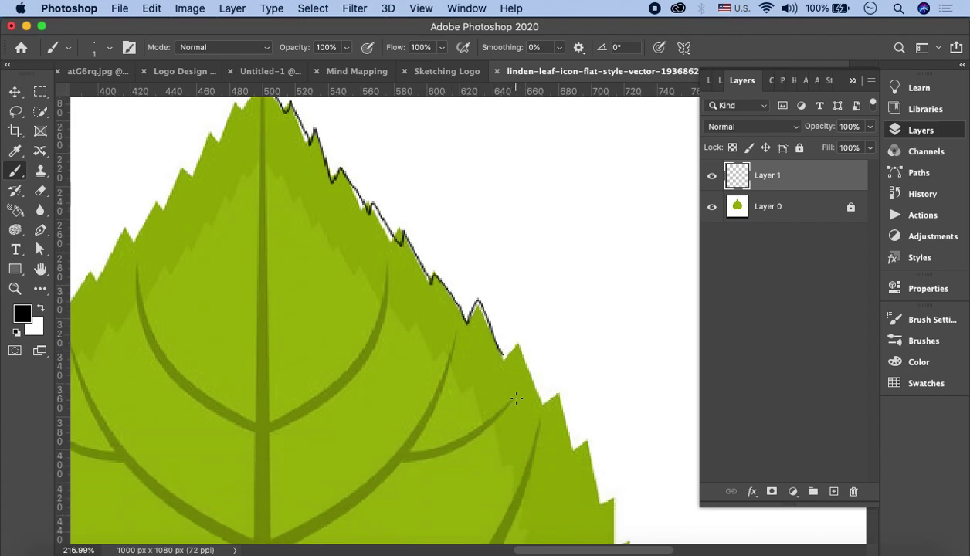
scroll(515, 401, "down", 3)
mouse_move(506, 288)
left_mouse_down()
mouse_move(530, 328)
mouse_move(558, 340)
mouse_move(601, 430)
left_mouse_up()
Continue the black outline down the serrated right edge and along the leaf bottom.
scroll(601, 430, "down", 3)
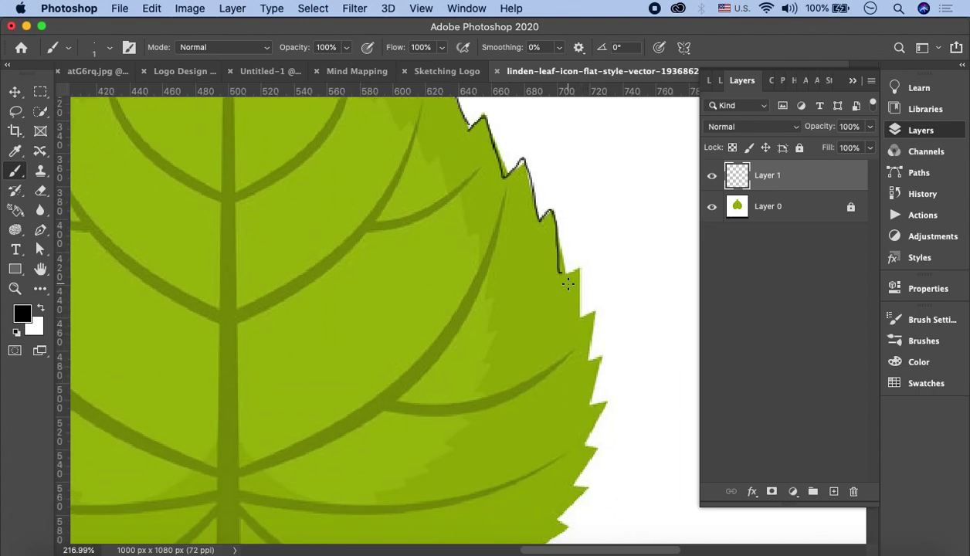
left_click_drag(576, 290, 588, 439)
scroll(603, 417, "down", 2)
scroll(614, 363, "down", 1)
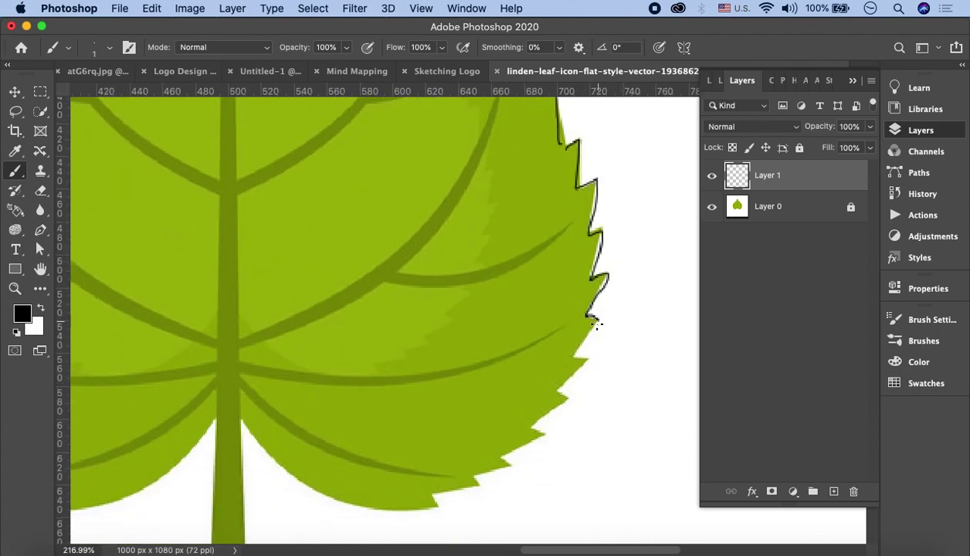
mouse_move(597, 324)
left_mouse_down()
mouse_move(569, 357)
mouse_move(545, 429)
mouse_move(411, 512)
mouse_move(347, 502)
mouse_move(251, 440)
mouse_move(240, 413)
left_mouse_up()
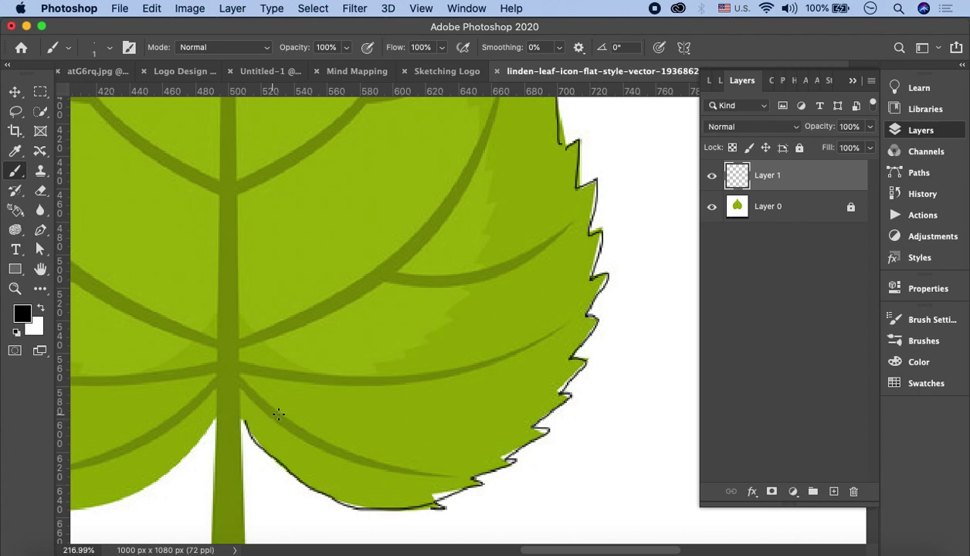
scroll(350, 386, "down", 2)
scroll(349, 386, "left", 3)
Undo the stray stroke and trace the leaf's left edge up from the stem to the tip.
key("super+z")
mouse_move(549, 397)
left_mouse_down()
mouse_move(406, 462)
mouse_move(372, 453)
mouse_move(342, 437)
mouse_move(293, 368)
mouse_move(275, 316)
mouse_move(287, 310)
left_mouse_up()
scroll(287, 310, "up", 3)
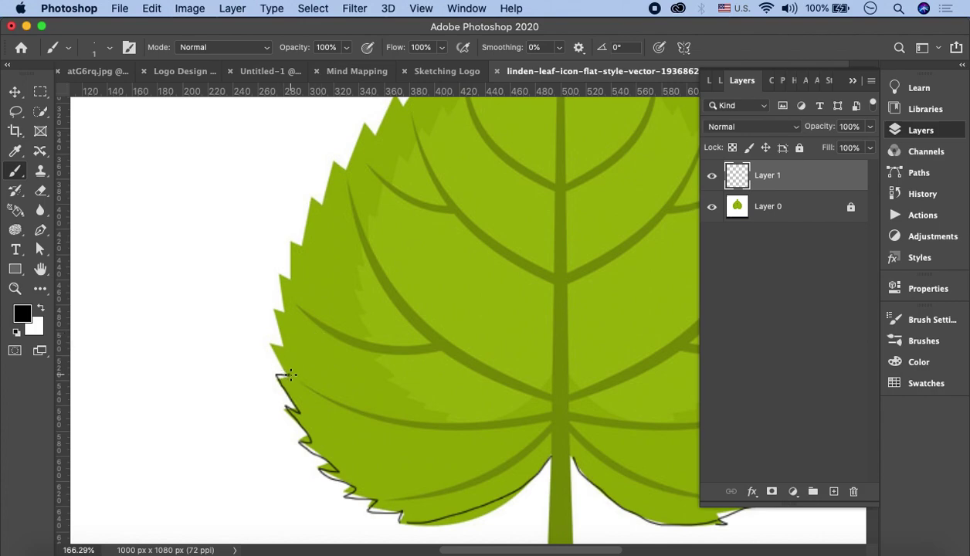
mouse_move(273, 350)
left_mouse_down()
mouse_move(292, 236)
mouse_move(340, 158)
left_mouse_up()
scroll(389, 353, "up", 5)
mouse_move(342, 337)
left_mouse_down()
mouse_move(364, 297)
mouse_move(425, 249)
mouse_move(515, 132)
mouse_move(557, 103)
left_mouse_up()
Trace both sides of the stem down to its base.
scroll(533, 243, "down", 5)
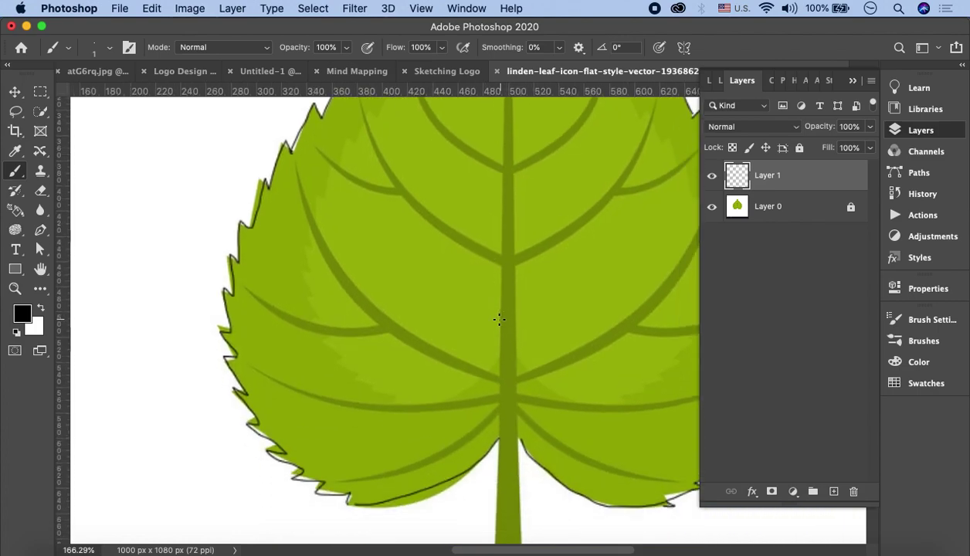
scroll(498, 320, "down", 5)
mouse_move(407, 266)
left_mouse_down()
mouse_move(392, 402)
mouse_move(429, 406)
left_mouse_up()
left_click_drag(420, 276, 424, 401)
scroll(440, 375, "up", 8)
scroll(444, 340, "down", 3)
scroll(464, 332, "down", 3)
Hide Layer 0 and place a new white-filled Layer 2 beneath the Layer 1 outline.
left_click(711, 206)
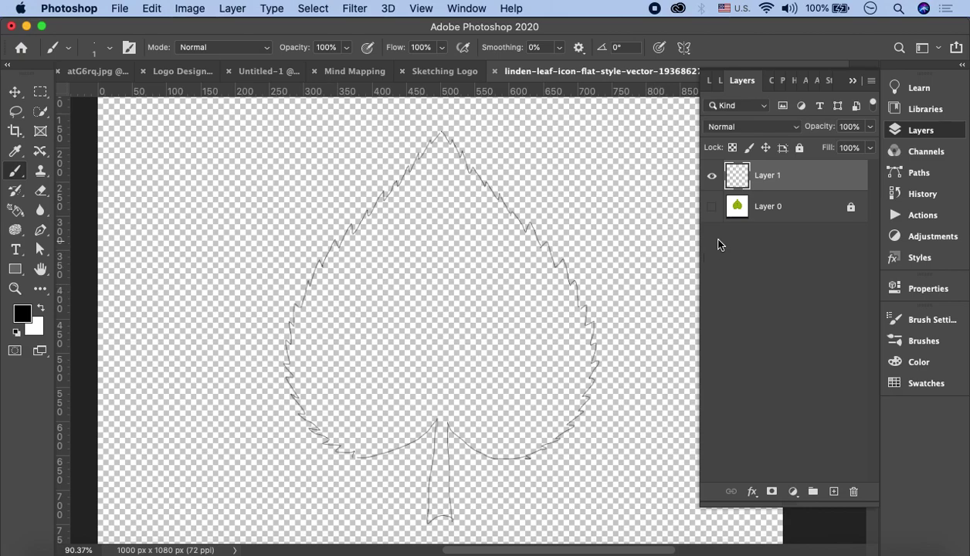
left_click(834, 492)
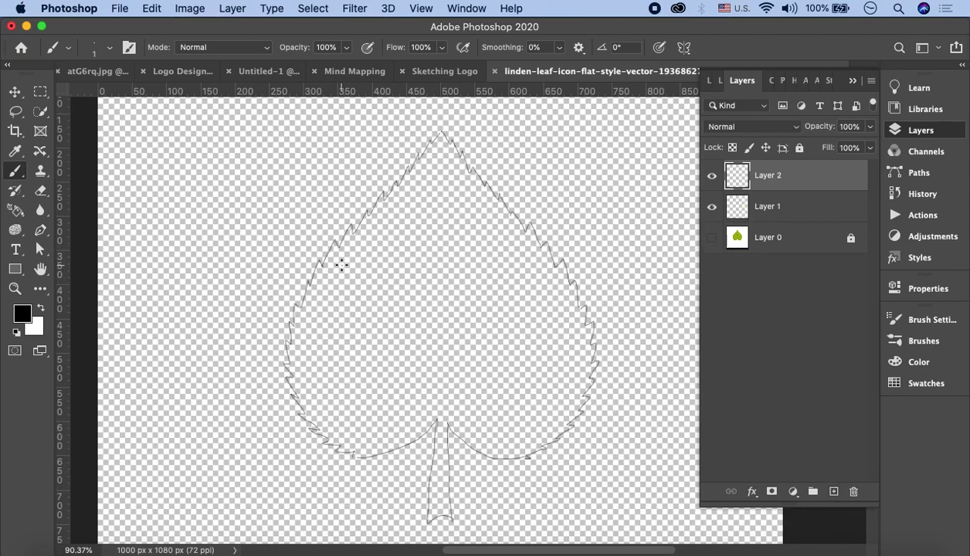
key("ctrl+BackSpace")
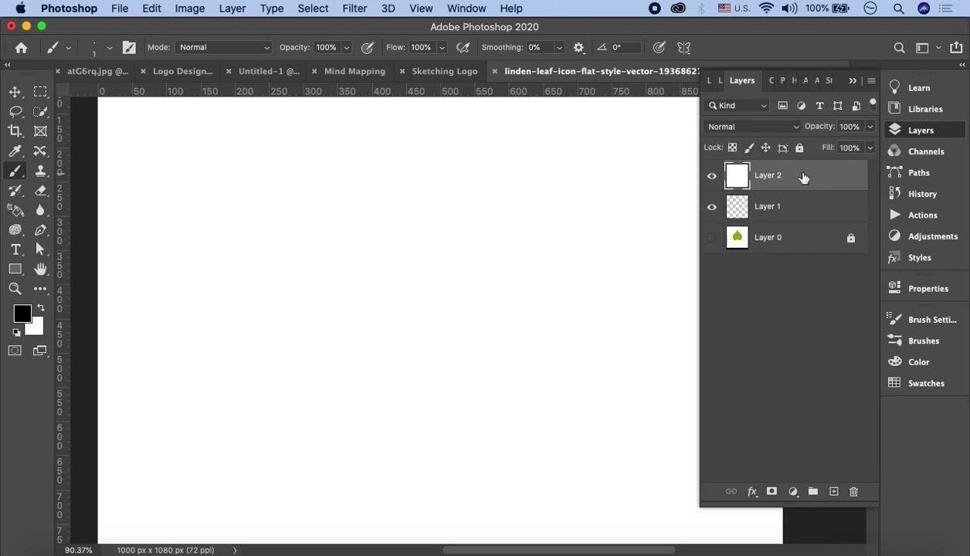
left_click_drag(802, 178, 782, 222)
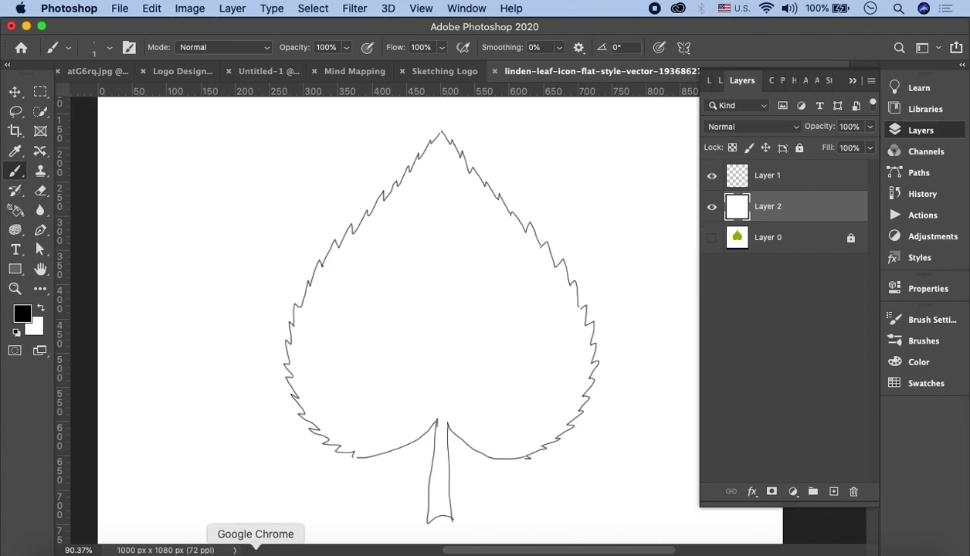
Copy the Pear Leaf image and try pasting it into Photoshop, undoing the empty layer.
left_click(252, 547)
left_click_drag(964, 193, 953, 277)
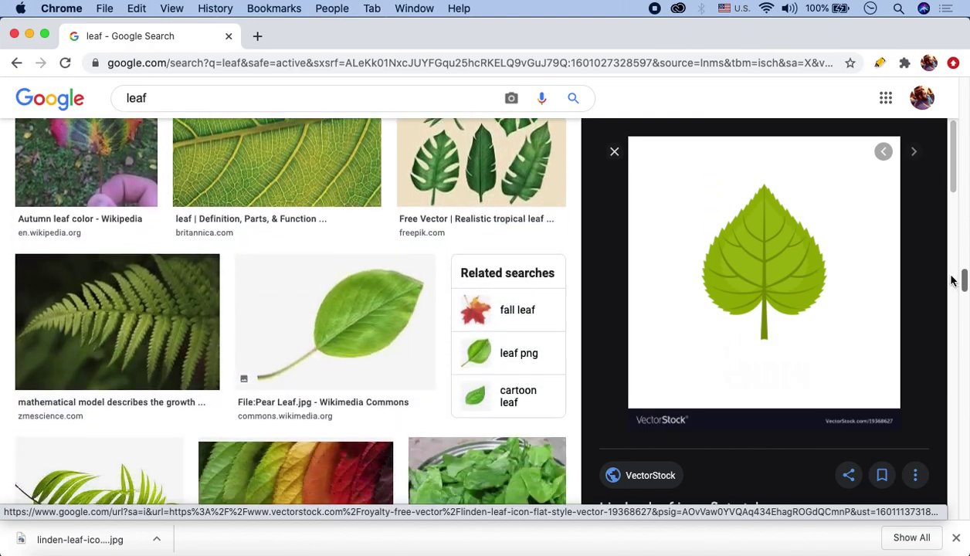
left_click(361, 278)
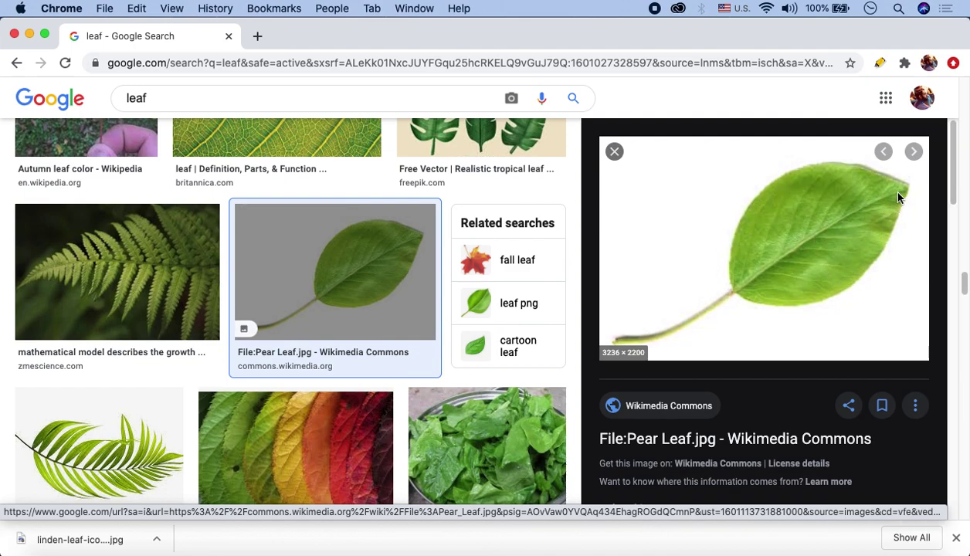
right_click(728, 253)
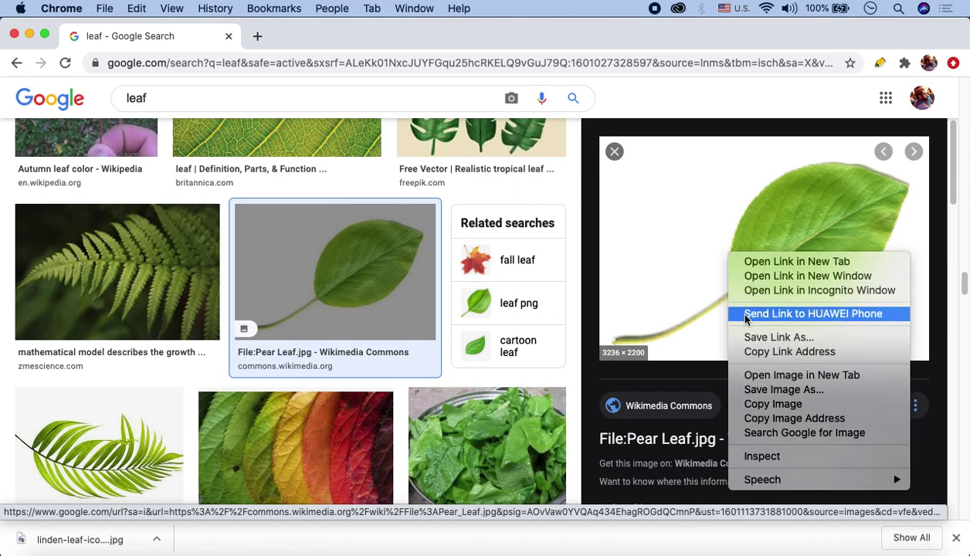
left_click(767, 404)
left_click(402, 547)
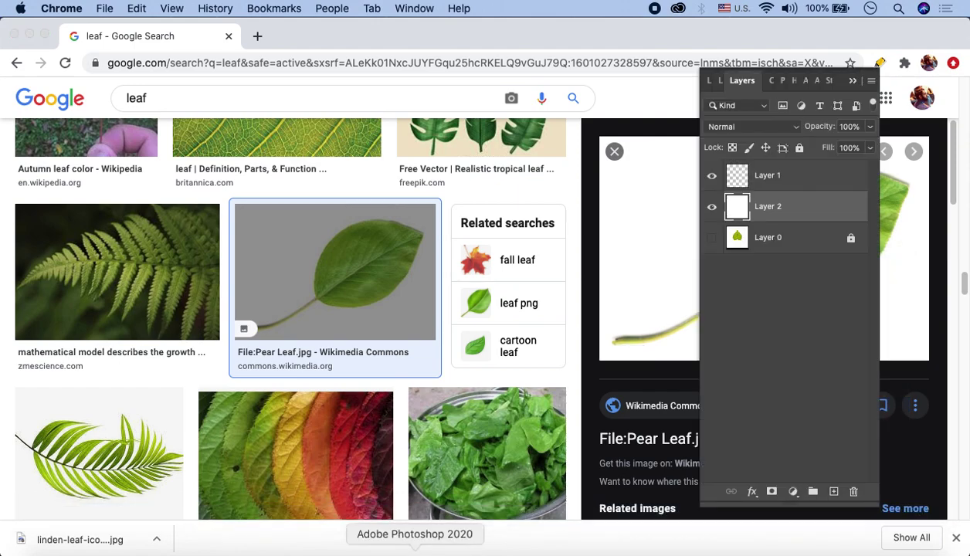
right_click(489, 273)
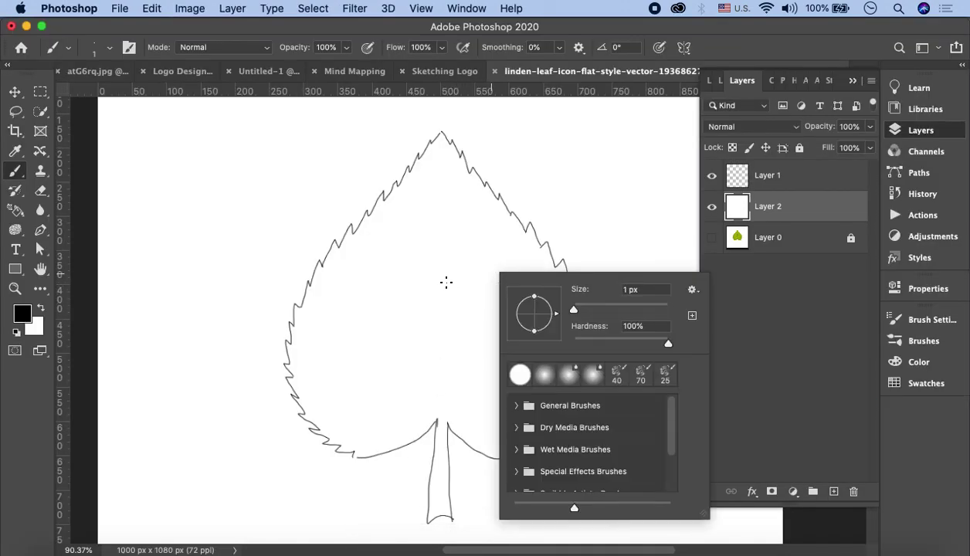
key("Escape")
key("ctrl+shift+alt+n")
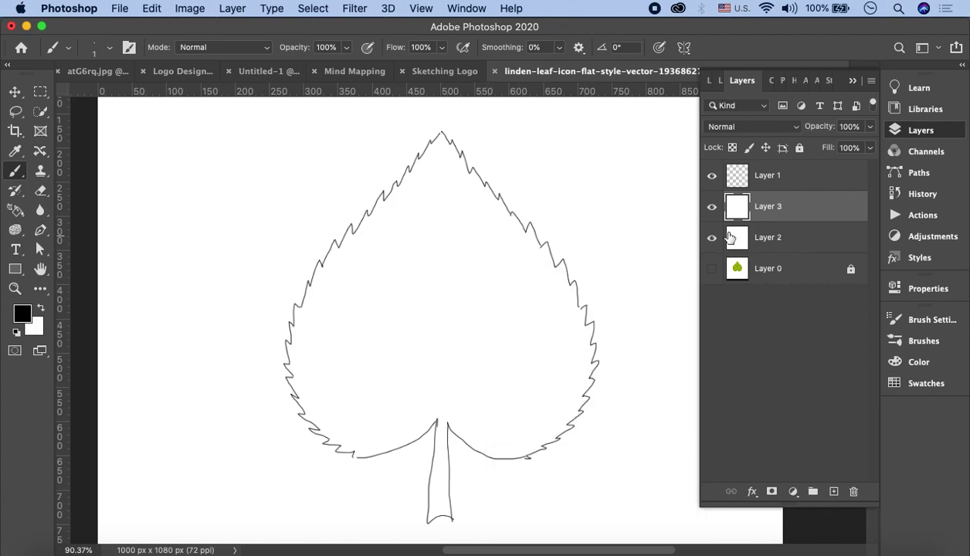
key("ctrl+z")
Save the pear leaf image to the Desktop as Pear_Leaf.jpg.
left_click(256, 547)
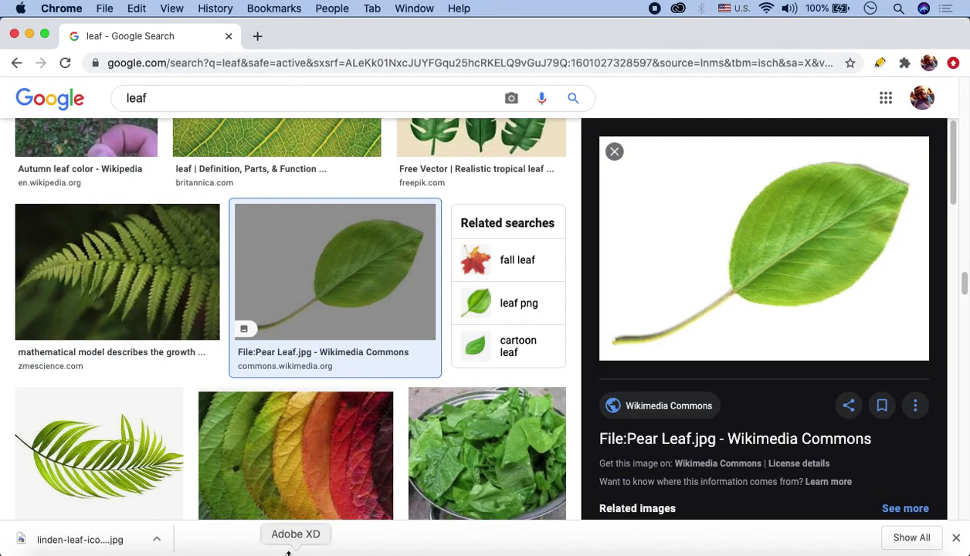
right_click(714, 256)
left_click(748, 393)
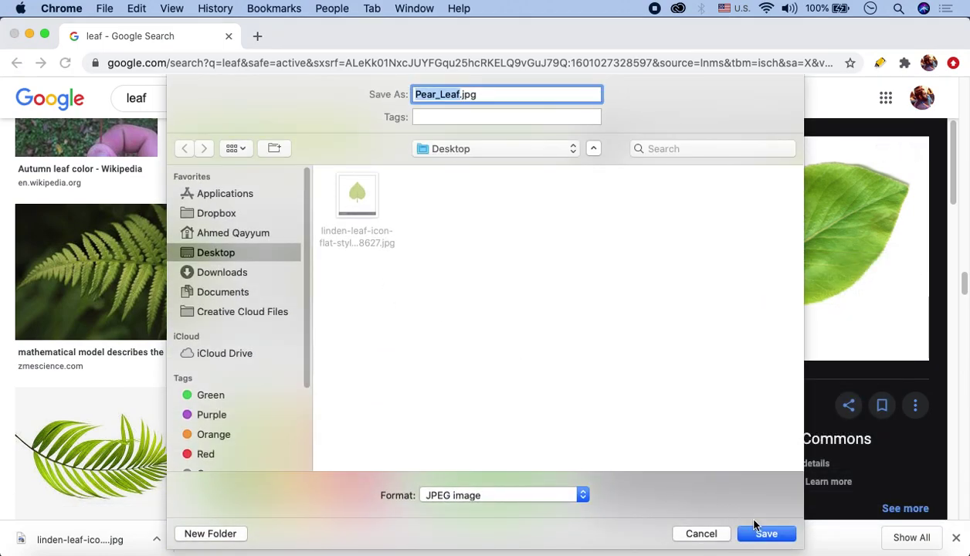
left_click(755, 533)
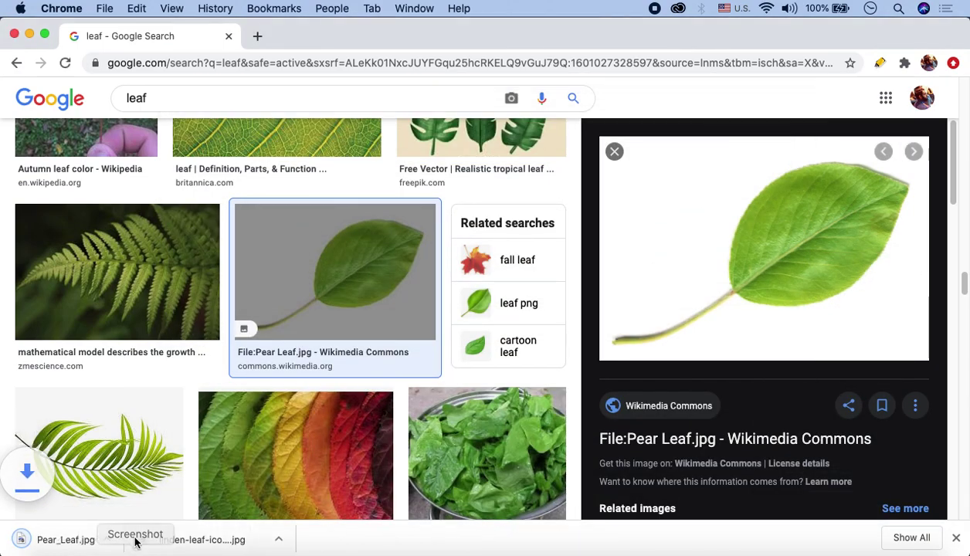
Reveal Pear_Leaf.jpg in Finder and drag it onto the Photoshop canvas.
left_click(154, 539)
left_click(191, 520)
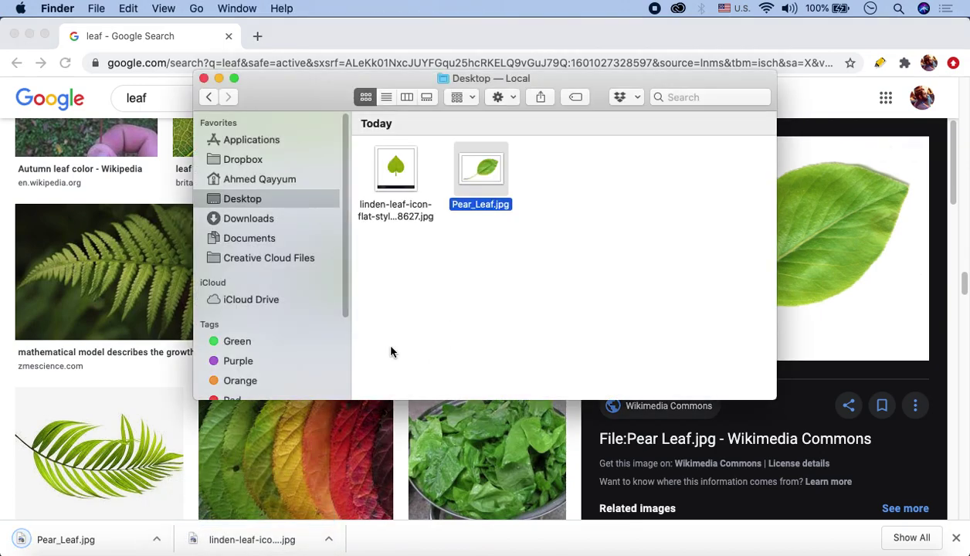
left_click(466, 547)
left_click(50, 546)
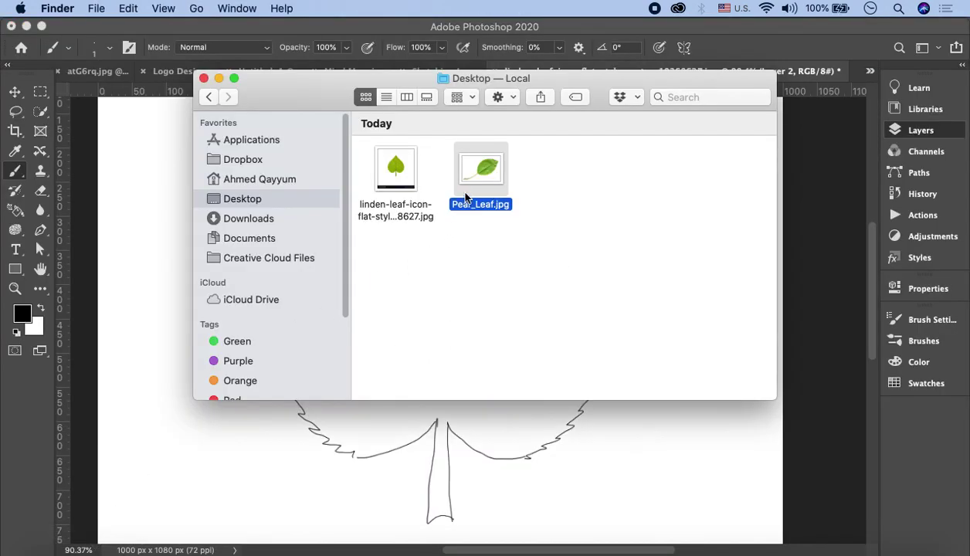
left_click_drag(465, 198, 526, 285)
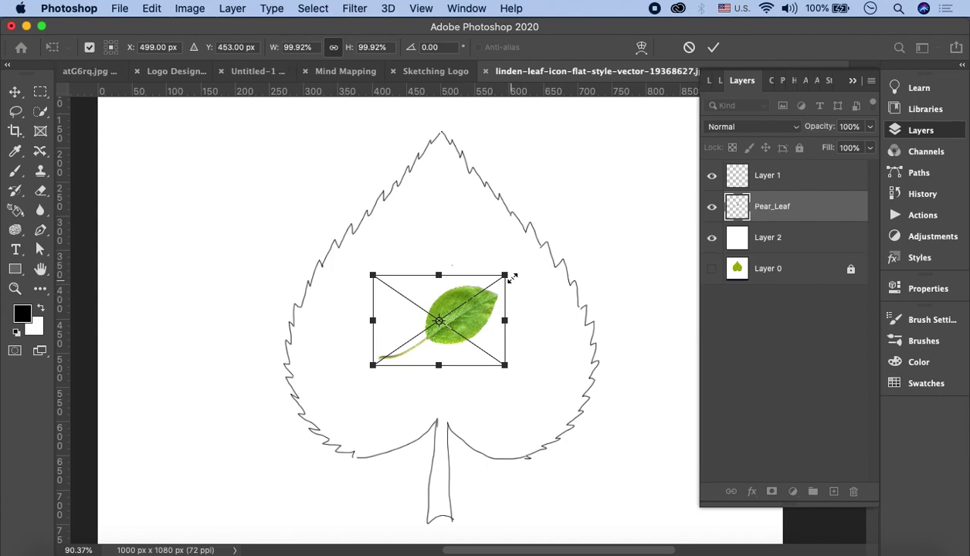
Scale the placed pear leaf photo up to fill the canvas and commit it.
left_click_drag(551, 236, 645, 163)
key("ctrl+z")
left_click_drag(510, 268, 720, 129)
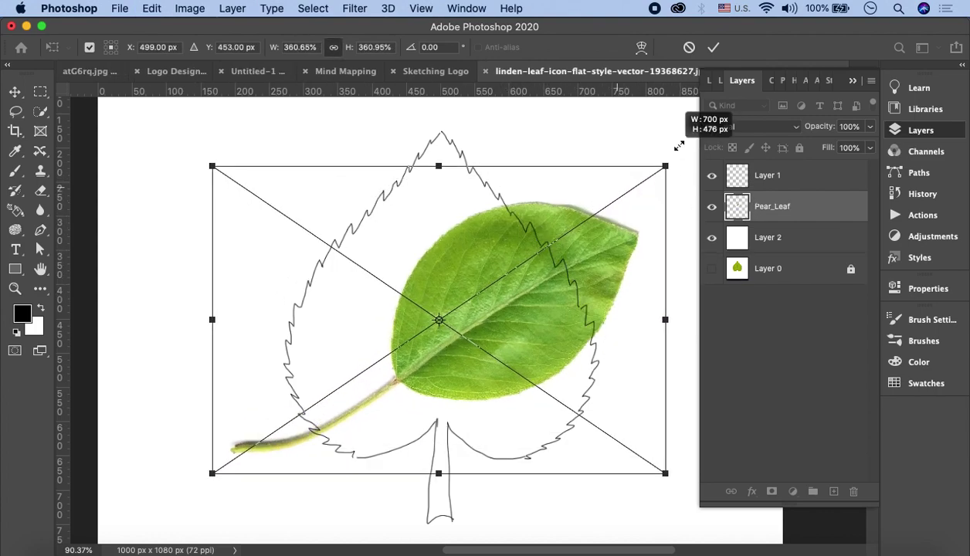
key("Return")
key("b")
left_click(711, 175)
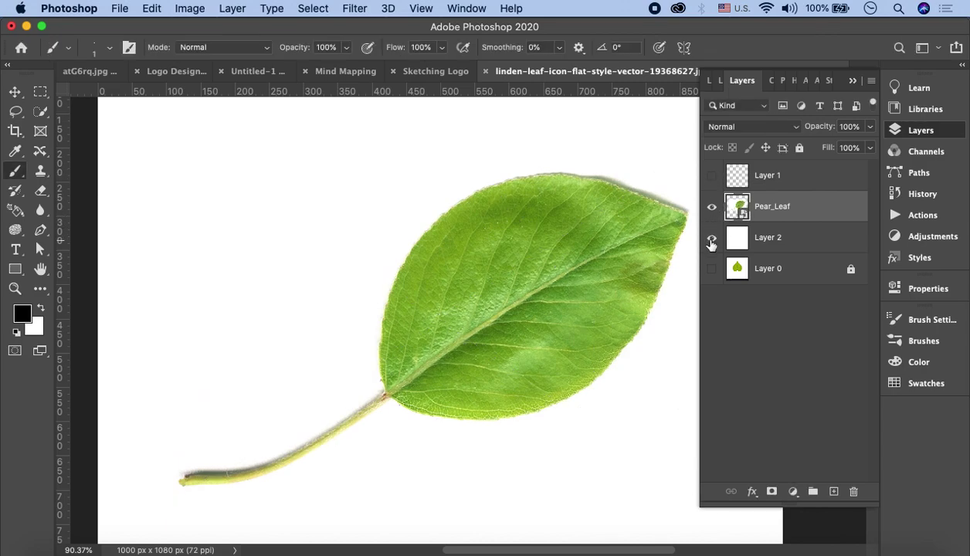
Hide the outline and white layers, add empty Layer 3, and paint a first left-edge stroke.
left_click(712, 238)
scroll(552, 277, "right", 3)
scroll(551, 276, "right", 3)
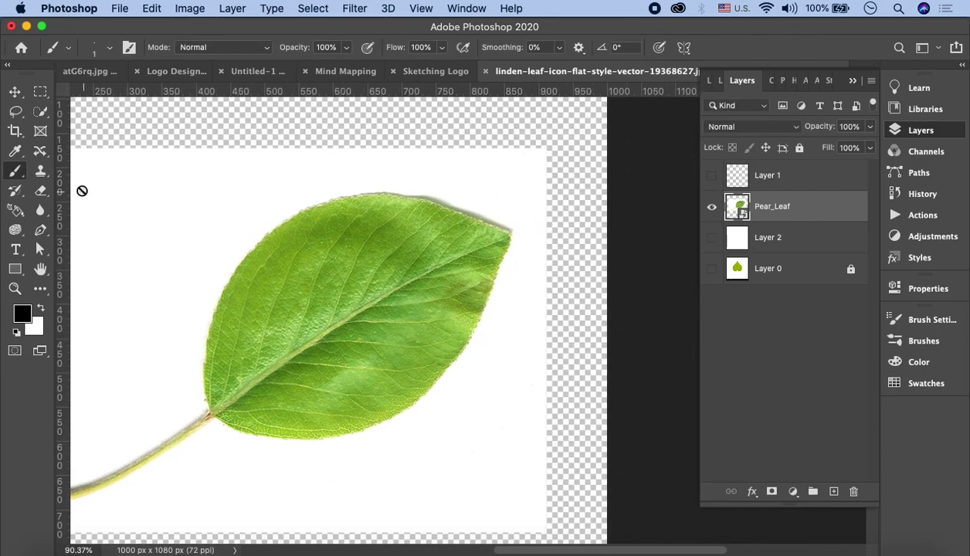
left_click(792, 180)
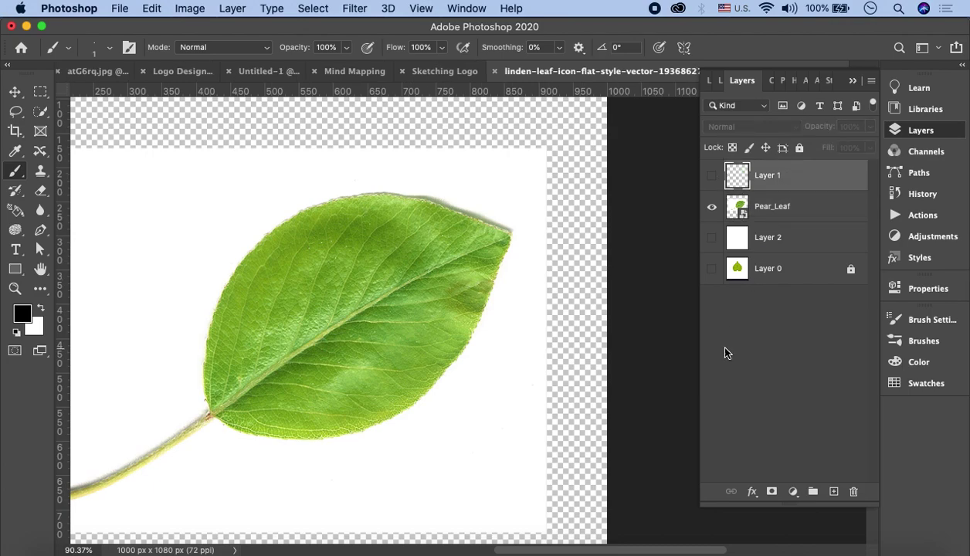
scroll(392, 232, "left", 3)
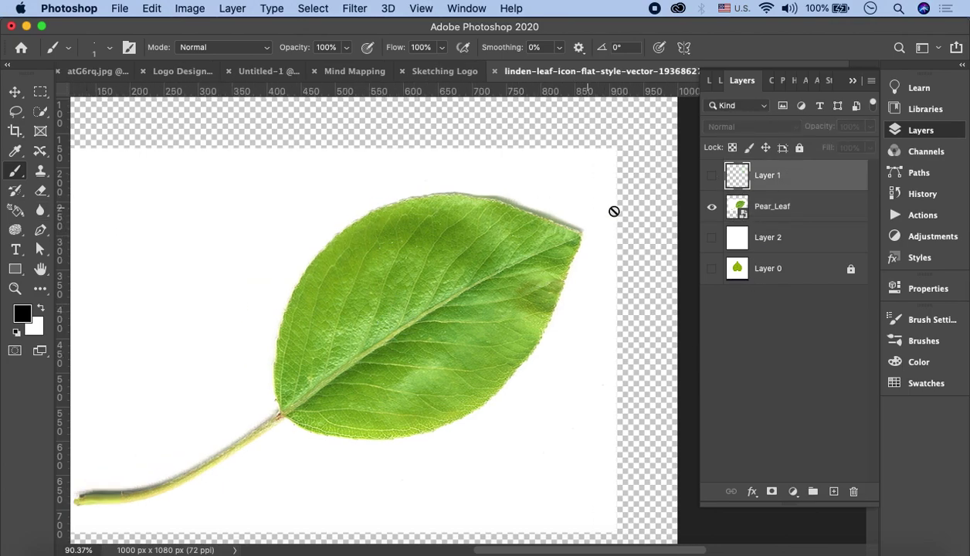
left_click(711, 176)
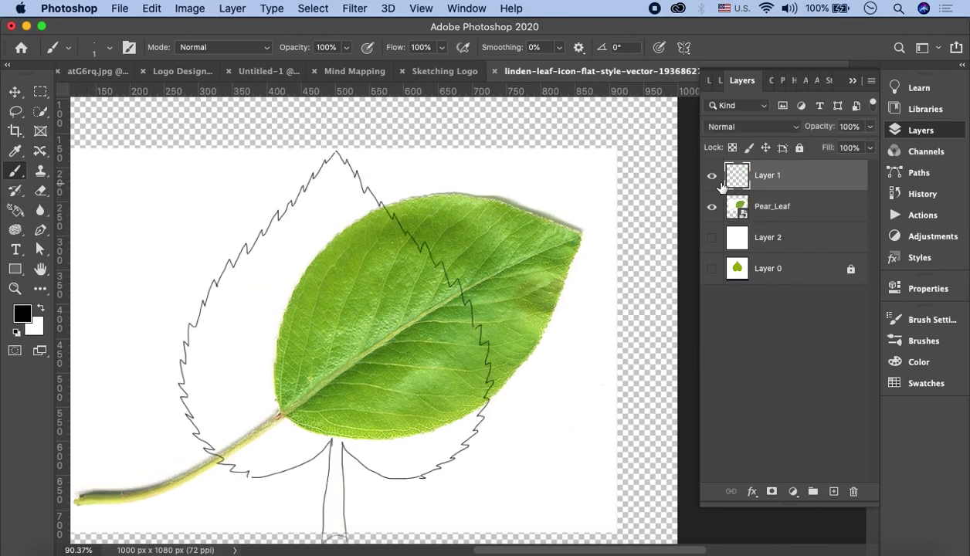
left_click(711, 175)
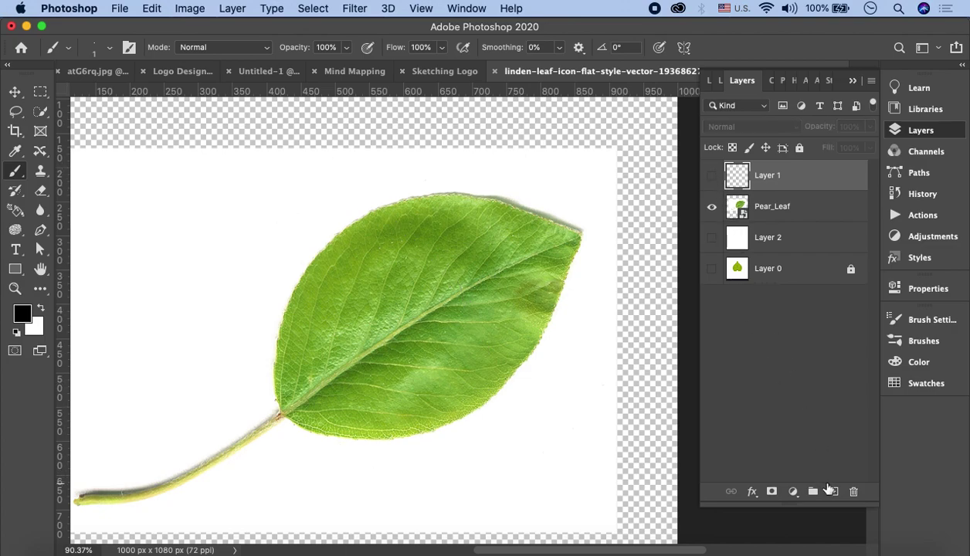
left_click(833, 492)
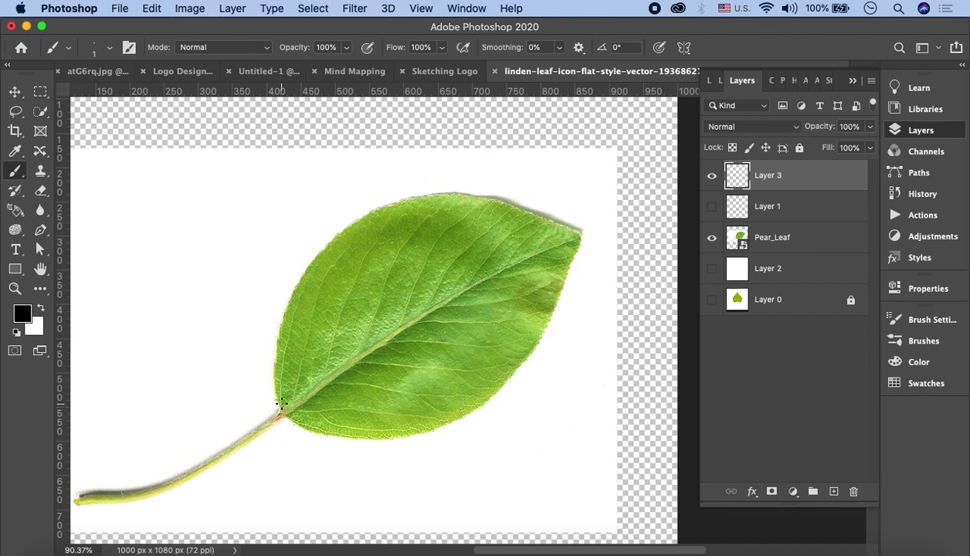
left_click_drag(272, 357, 297, 241)
Retrace the pear leaf outline zoomed in, then hide Pear_Leaf and show white Layer 2.
key("z")
key("ctrl+z")
key("b")
key("ctrl+plus")
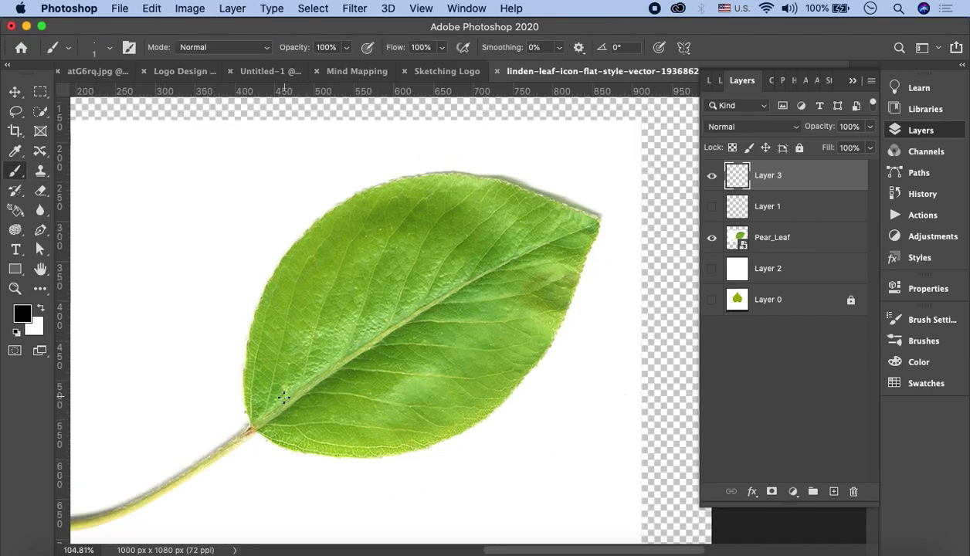
mouse_move(253, 418)
left_mouse_down()
mouse_move(242, 391)
mouse_move(245, 314)
mouse_move(292, 243)
mouse_move(377, 183)
mouse_move(479, 178)
mouse_move(591, 220)
mouse_move(543, 343)
mouse_move(455, 416)
mouse_move(363, 449)
mouse_move(281, 439)
left_mouse_up()
scroll(490, 325, "down", 3)
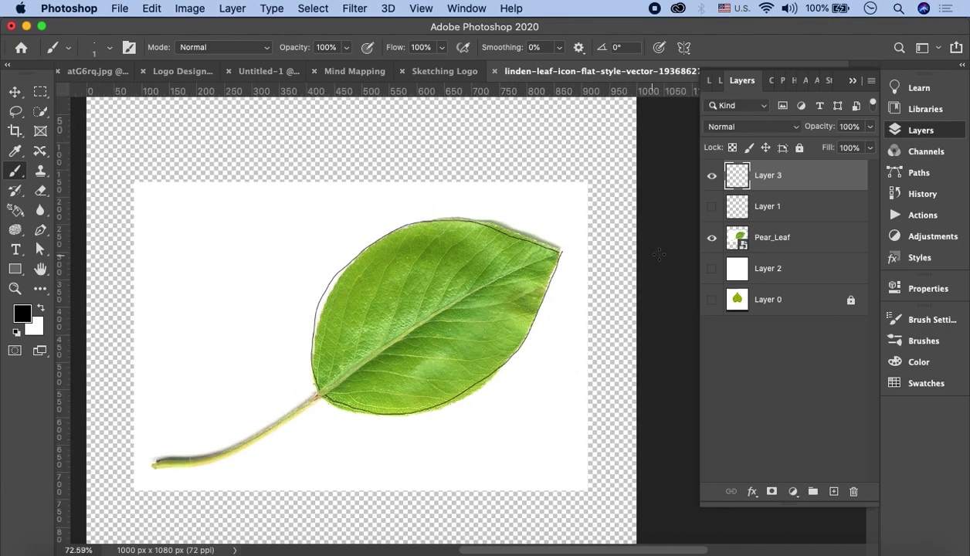
left_click(712, 237)
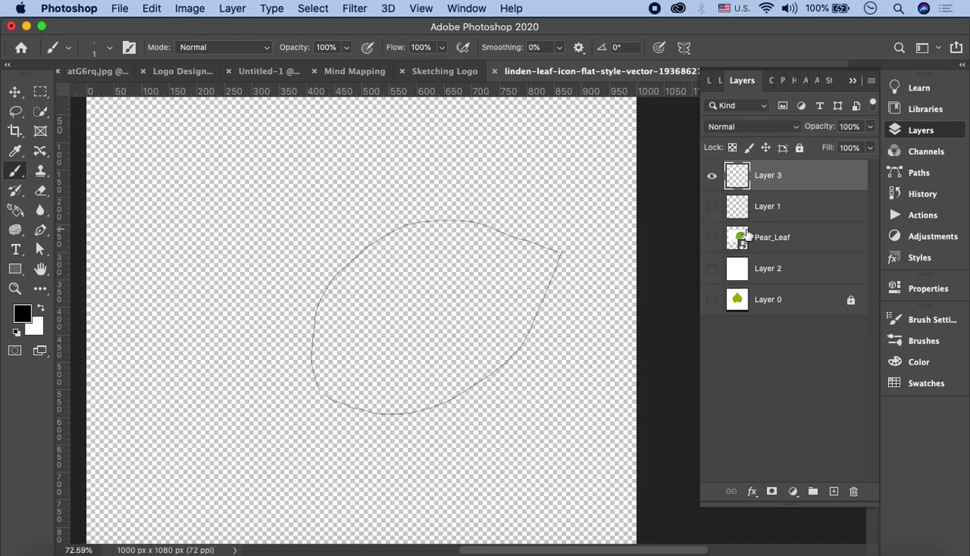
left_click(711, 268)
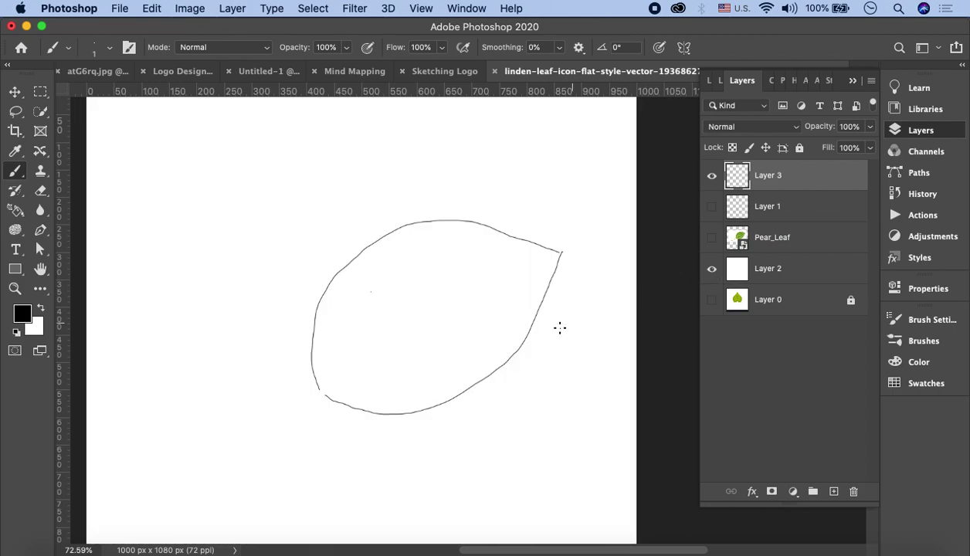
Sketch rough strokes along the leaf's left edge, then a faint 10%-opacity midrib up from the stem.
mouse_move(307, 353)
left_mouse_down()
mouse_move(309, 368)
mouse_move(333, 281)
mouse_move(360, 255)
mouse_move(466, 217)
mouse_move(566, 249)
left_mouse_up()
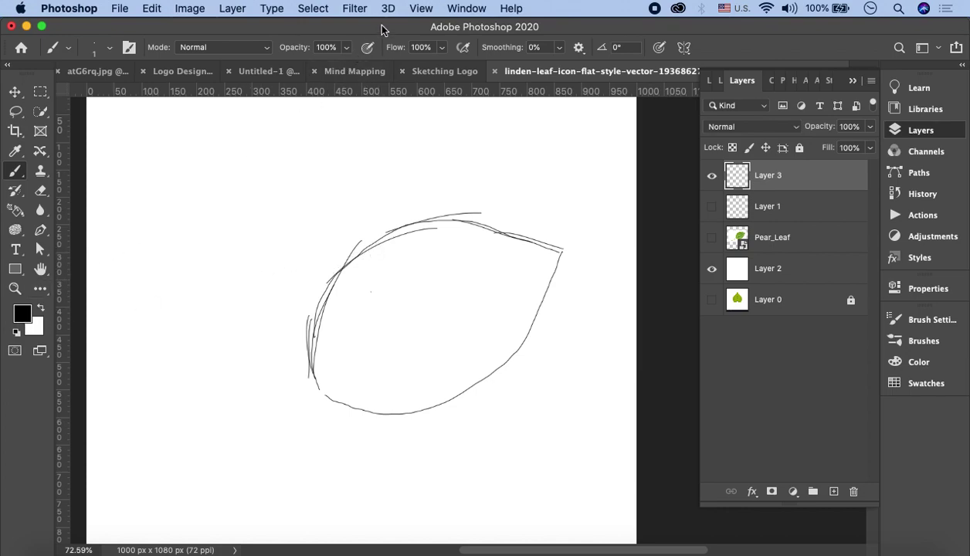
left_click(348, 48)
left_click_drag(346, 67, 286, 74)
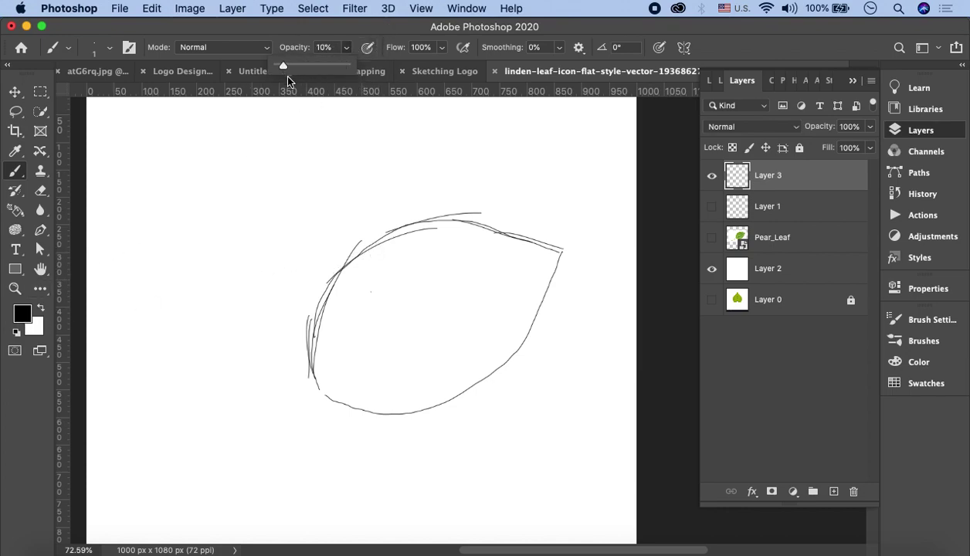
left_click(309, 395)
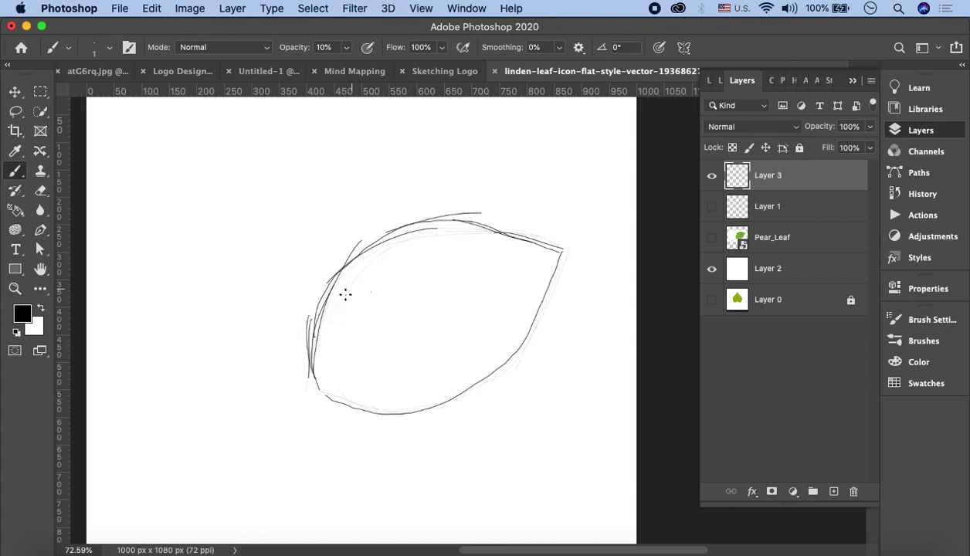
left_click_drag(286, 415, 421, 307)
Briefly show the Pear_Leaf photo under the sketch, hide it again, and collapse the Layers panel.
left_click(712, 239)
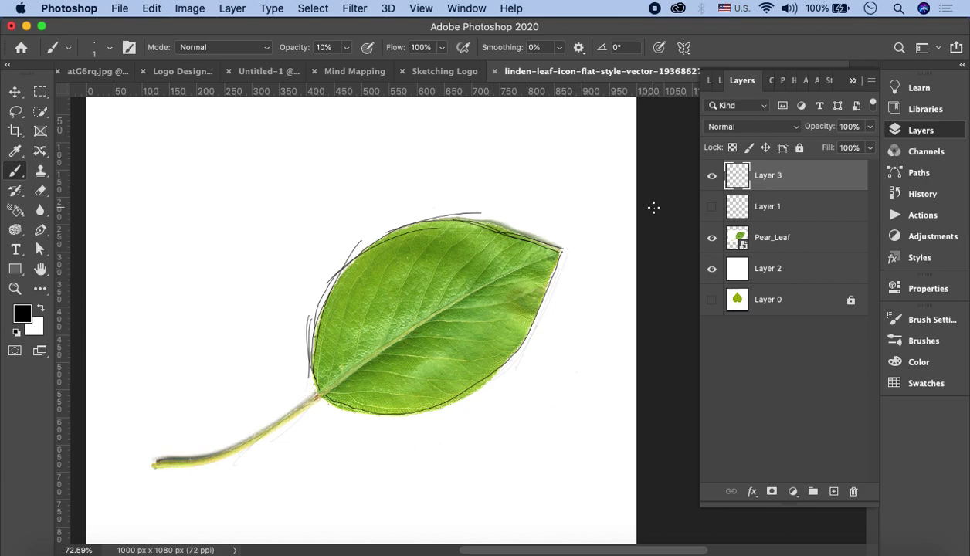
left_click(712, 237)
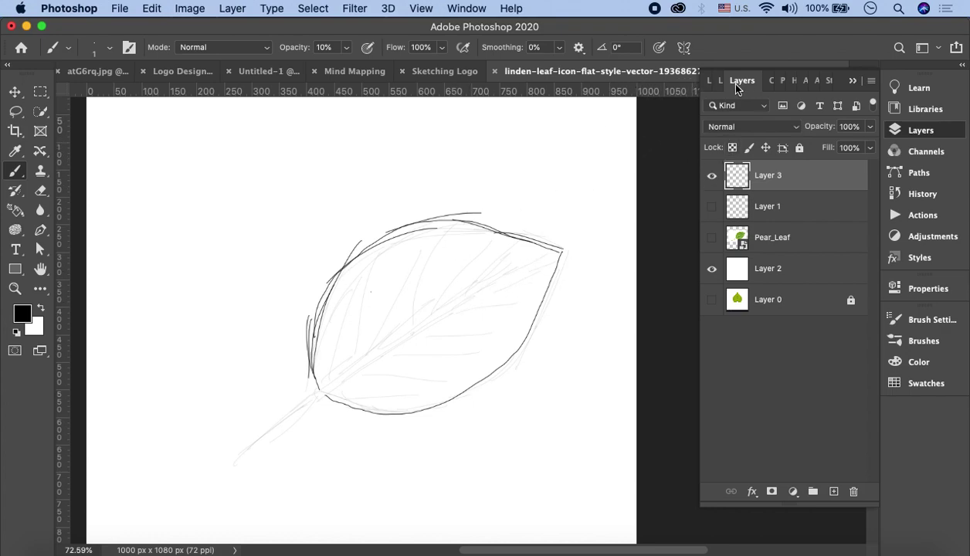
double_click(820, 81)
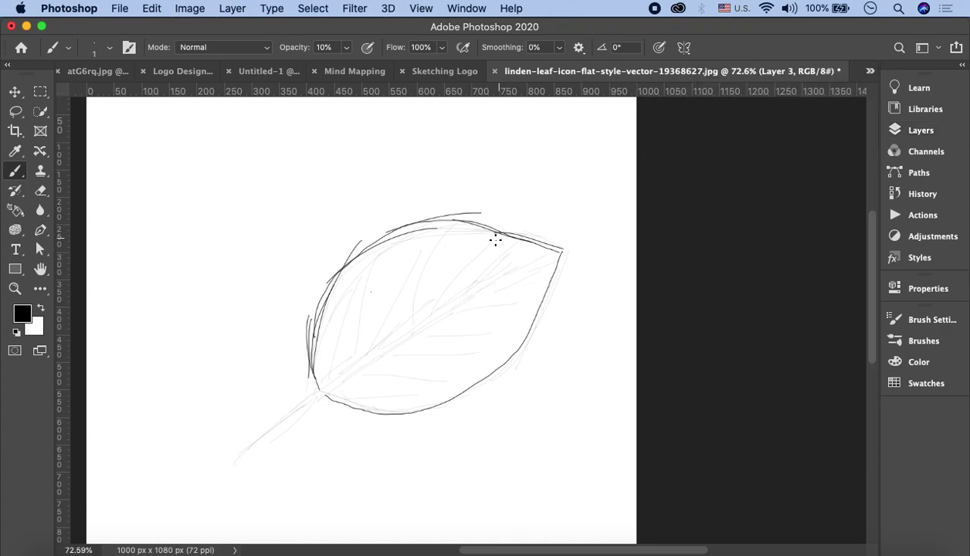
Marquee-select the central two-leaf sketch in Sketching Logo, then switch to Illustrator's Logo Design document.
left_click(442, 71)
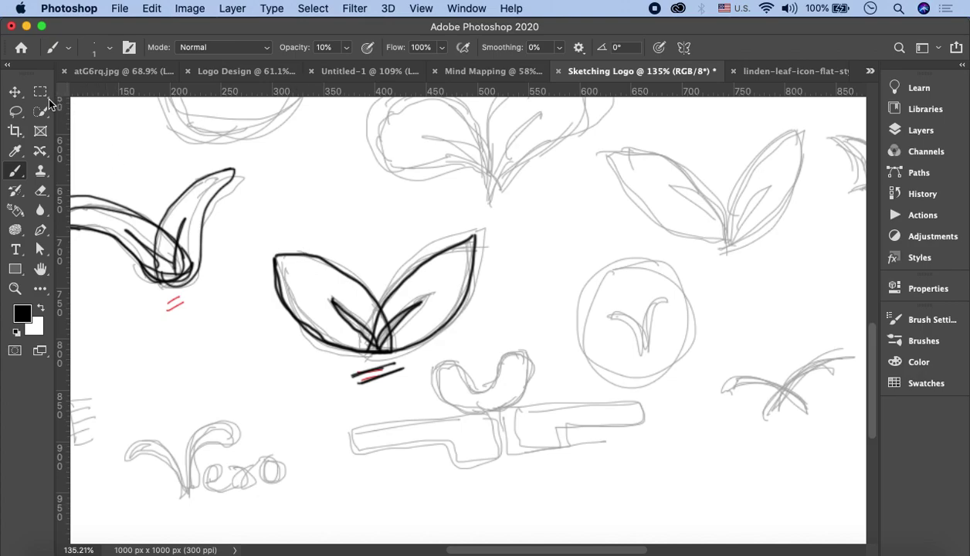
key("m")
left_click_drag(247, 199, 507, 412)
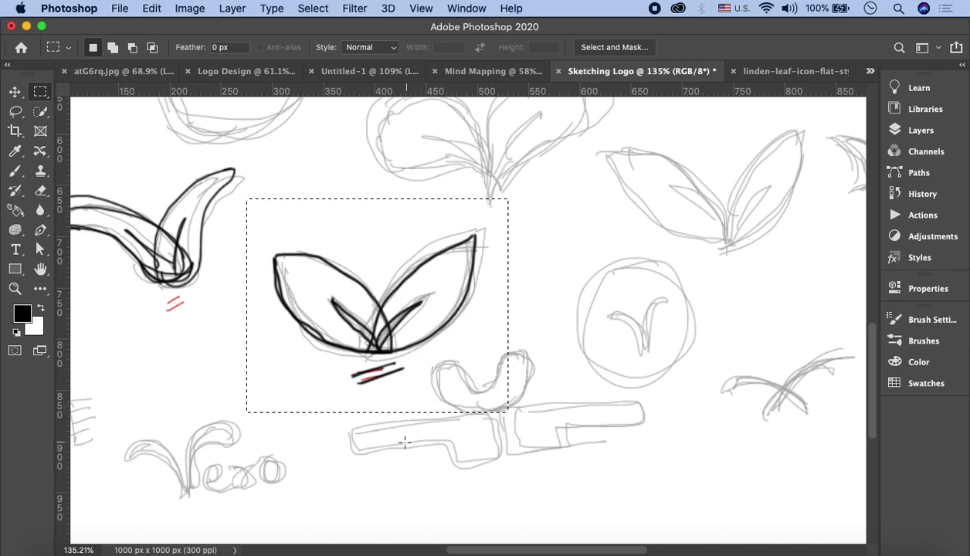
left_click(377, 541)
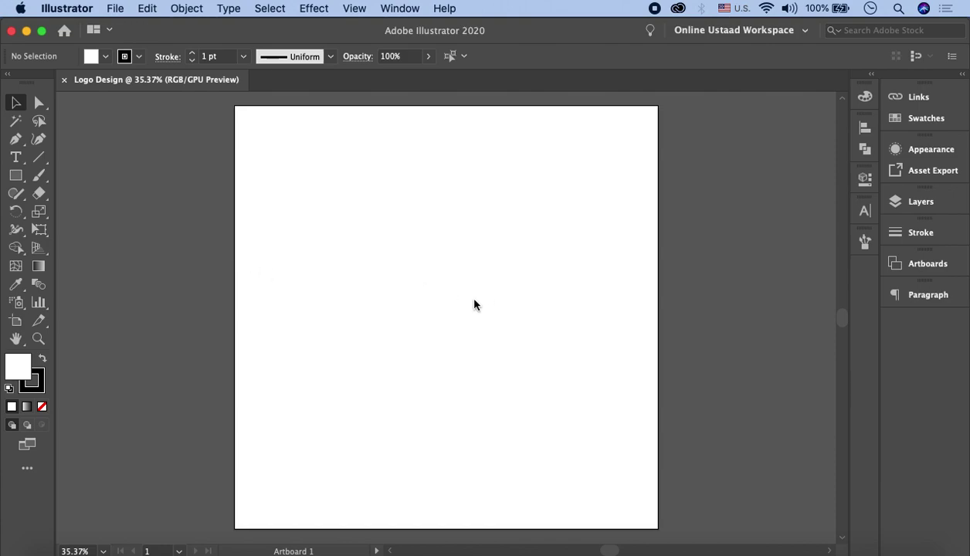
Paste the two-leaf sketch, scale it up to fill the artboard, lock it, then return to Chrome.
key("ctrl+v")
left_click_drag(461, 307, 601, 179)
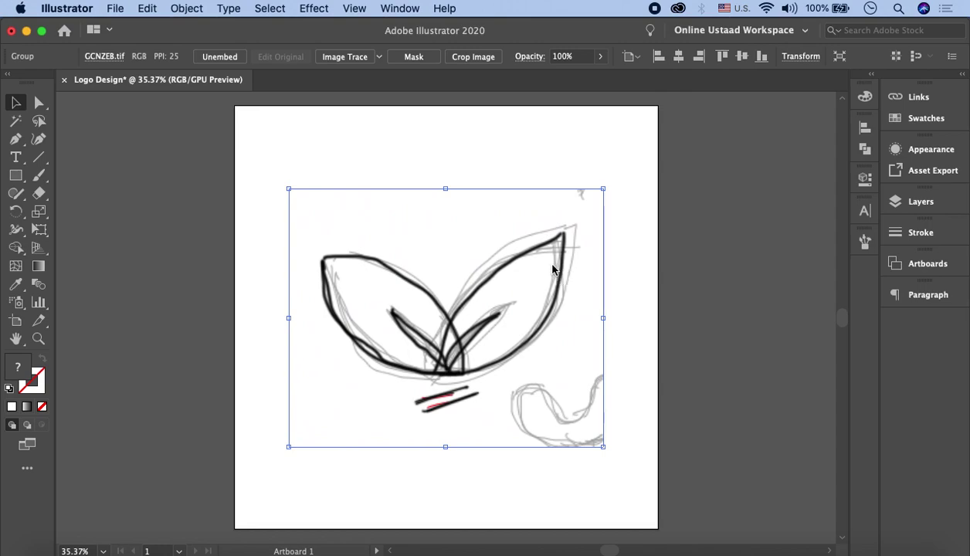
left_click(915, 202)
left_click(578, 218)
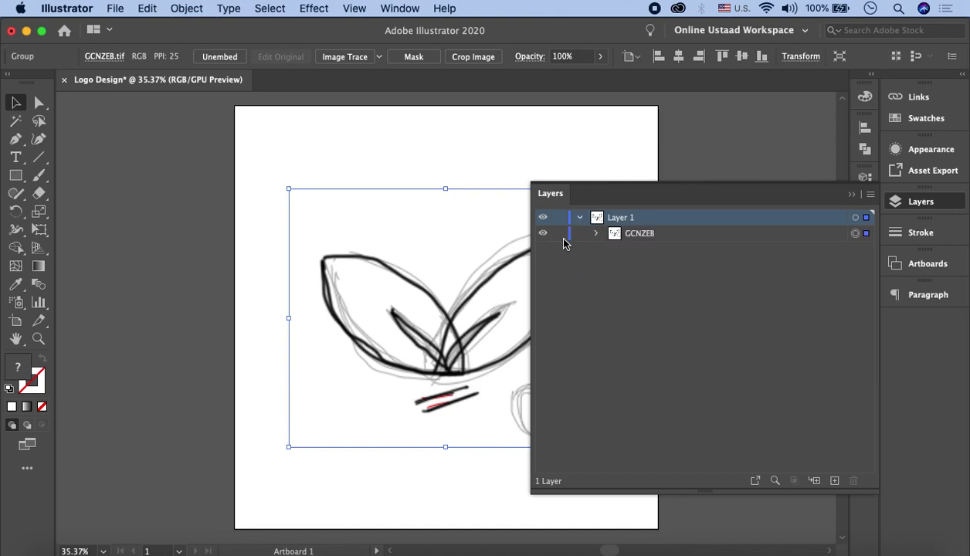
left_click(559, 233)
left_click(850, 194)
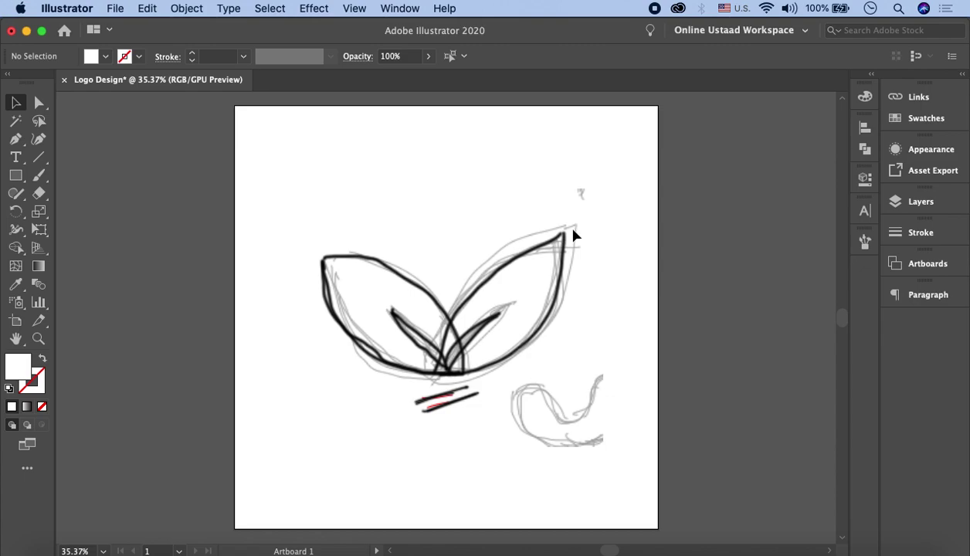
left_click(259, 541)
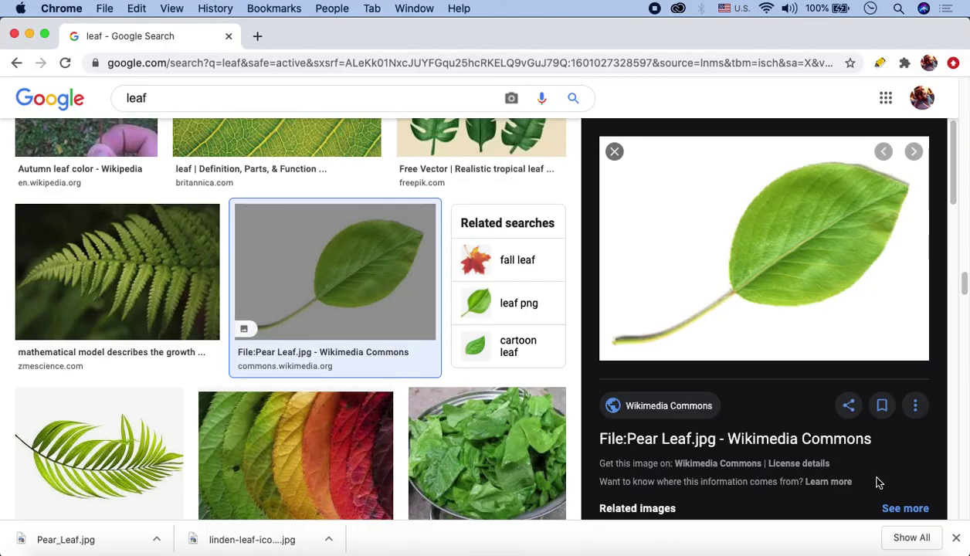
Dismiss Chrome's downloads bar and go back to the Logo Design sketch in Illustrator.
left_click(955, 538)
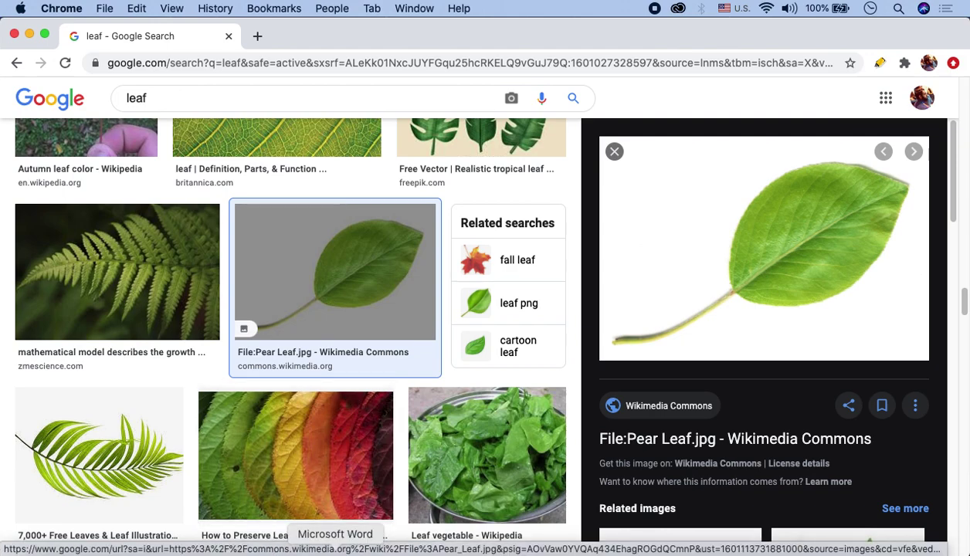
left_click(346, 550)
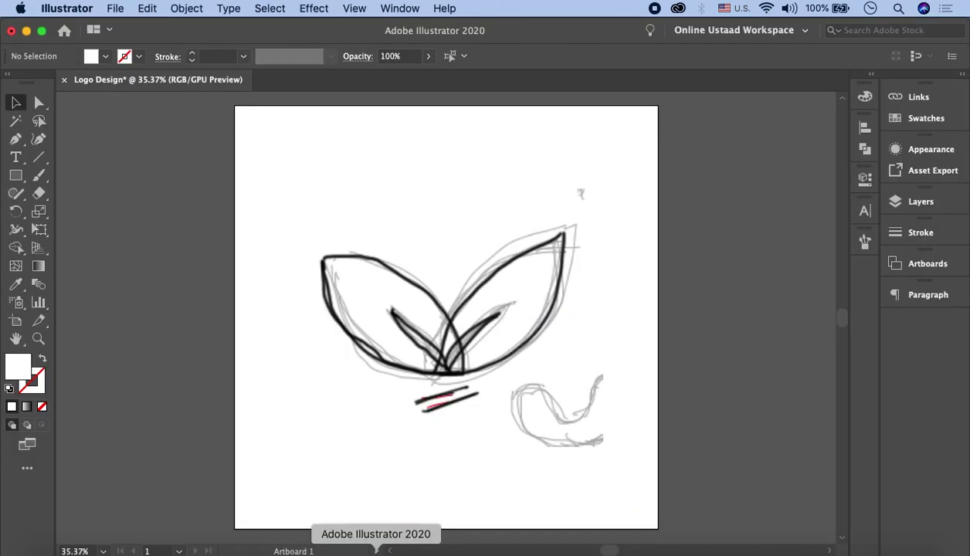